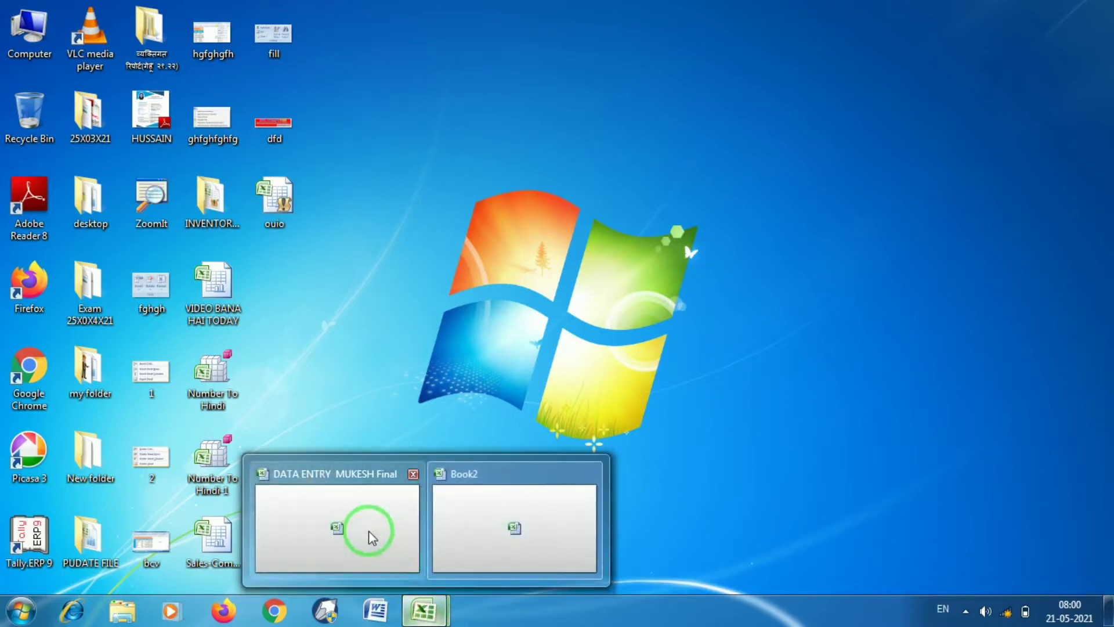
Open the Book2 workbook from its Excel taskbar thumbnail
left_click(472, 504)
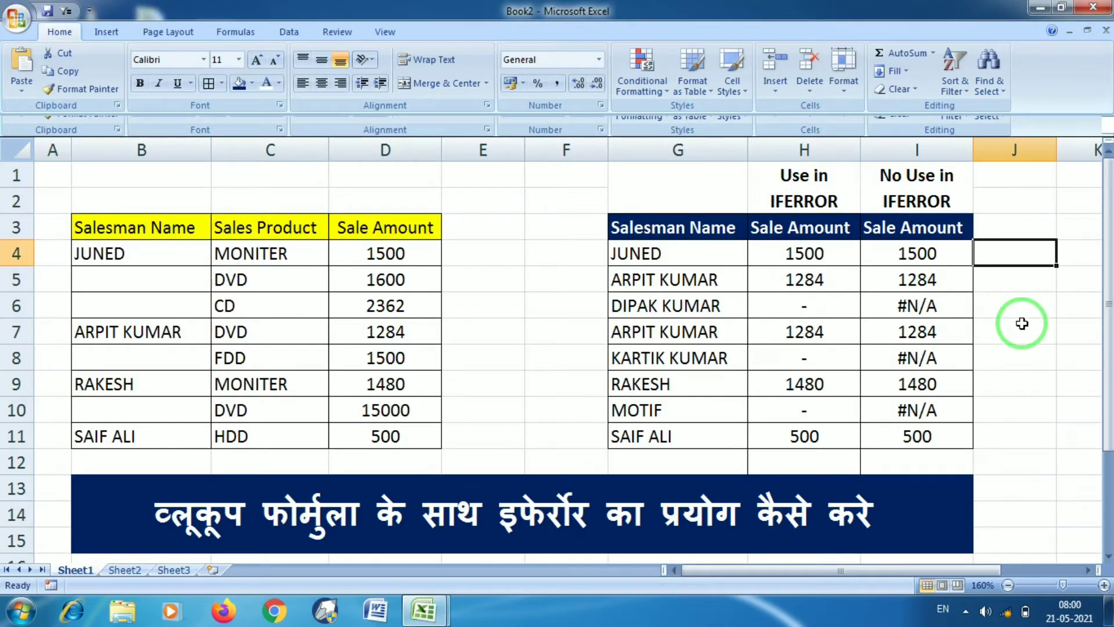
left_click(1022, 323)
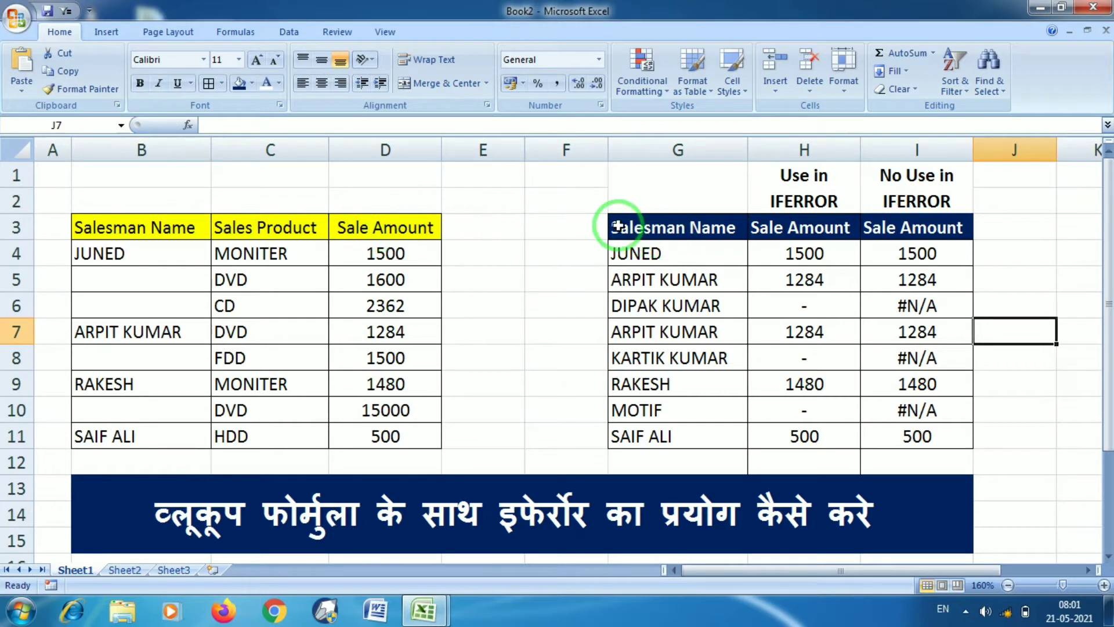
mouse_move(617, 229)
left_mouse_down()
mouse_move(917, 275)
mouse_move(918, 436)
left_mouse_up()
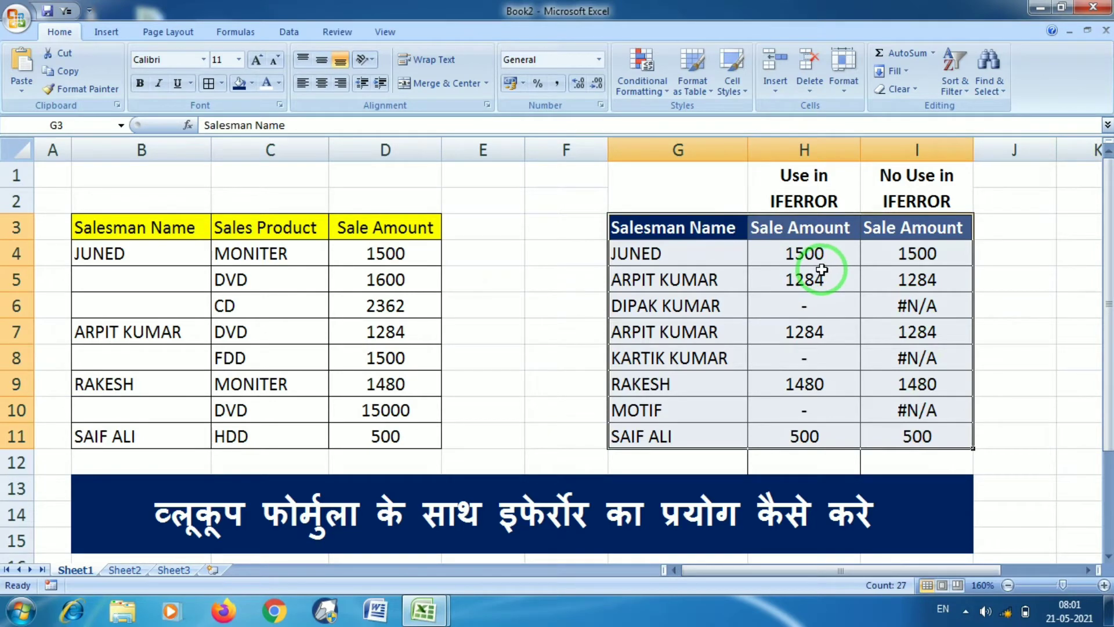
mouse_move(155, 226)
left_mouse_down()
mouse_move(392, 335)
mouse_move(394, 432)
left_mouse_up()
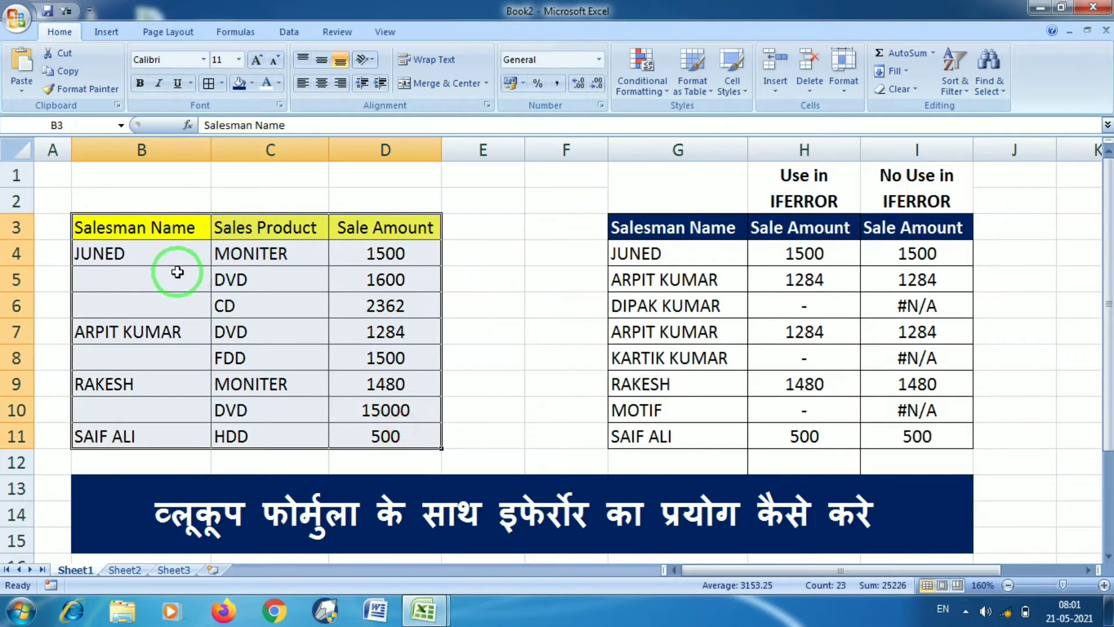
left_click(145, 251)
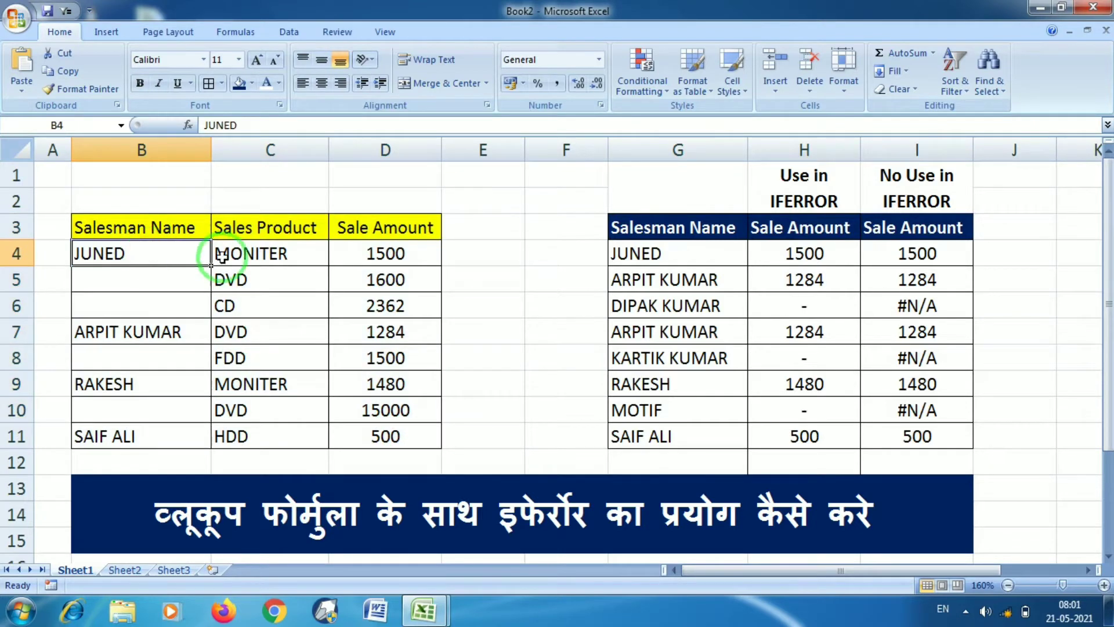
left_click(639, 253)
left_click(172, 282)
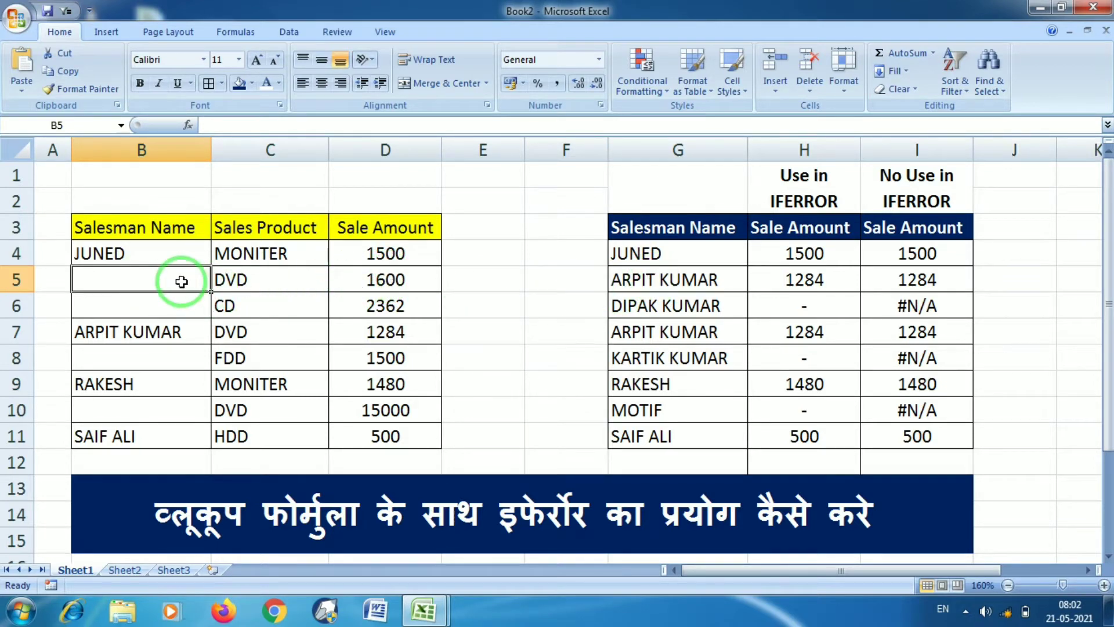
type("AR")
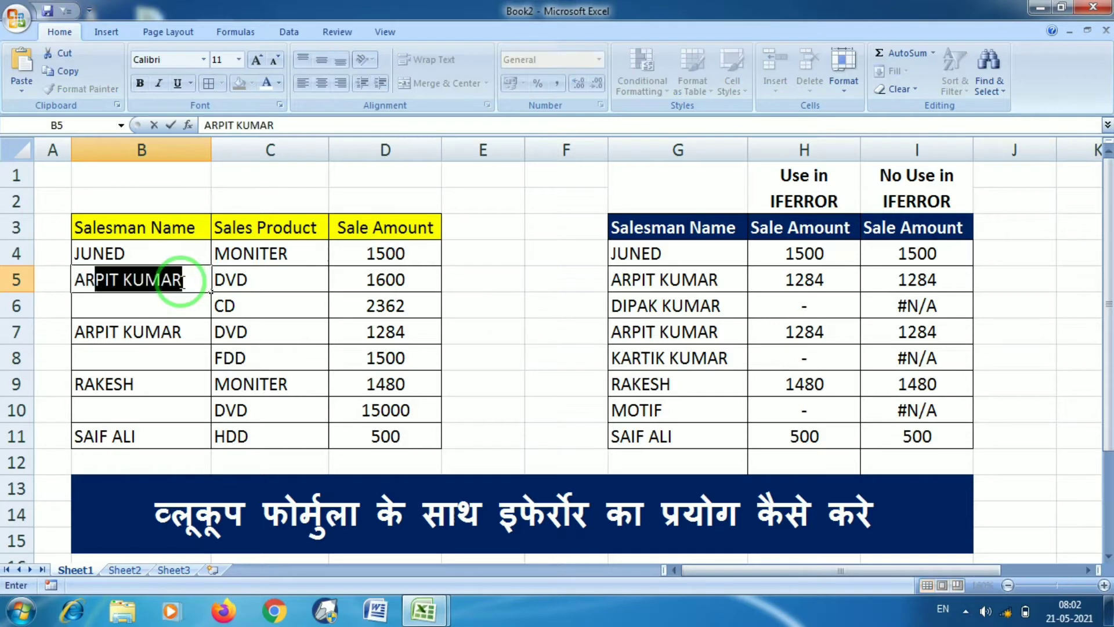
type("PIT")
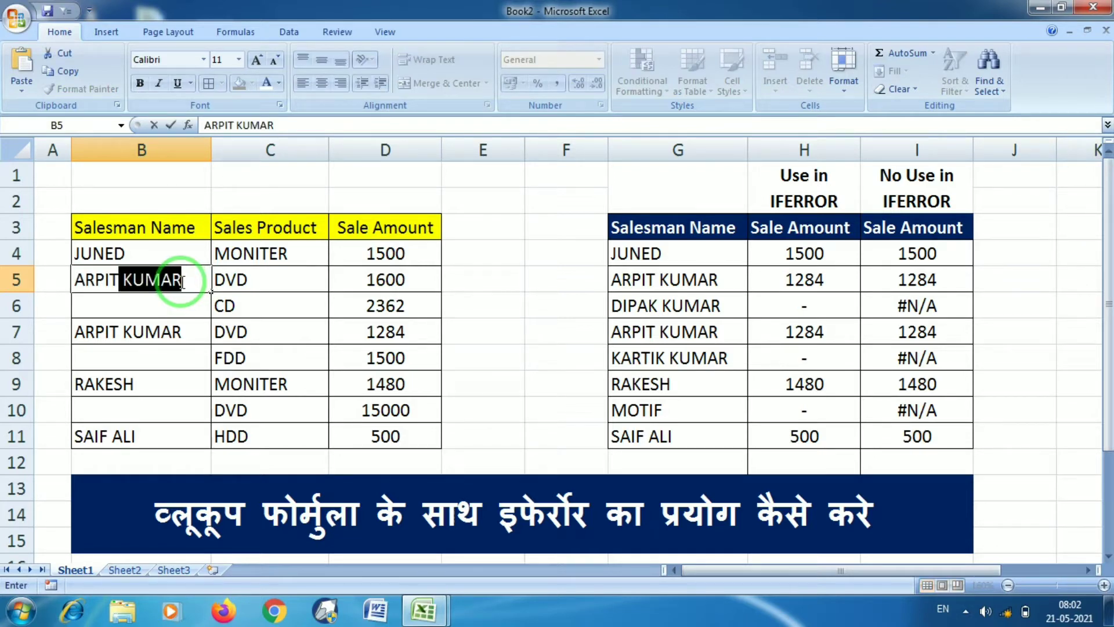
key("Return")
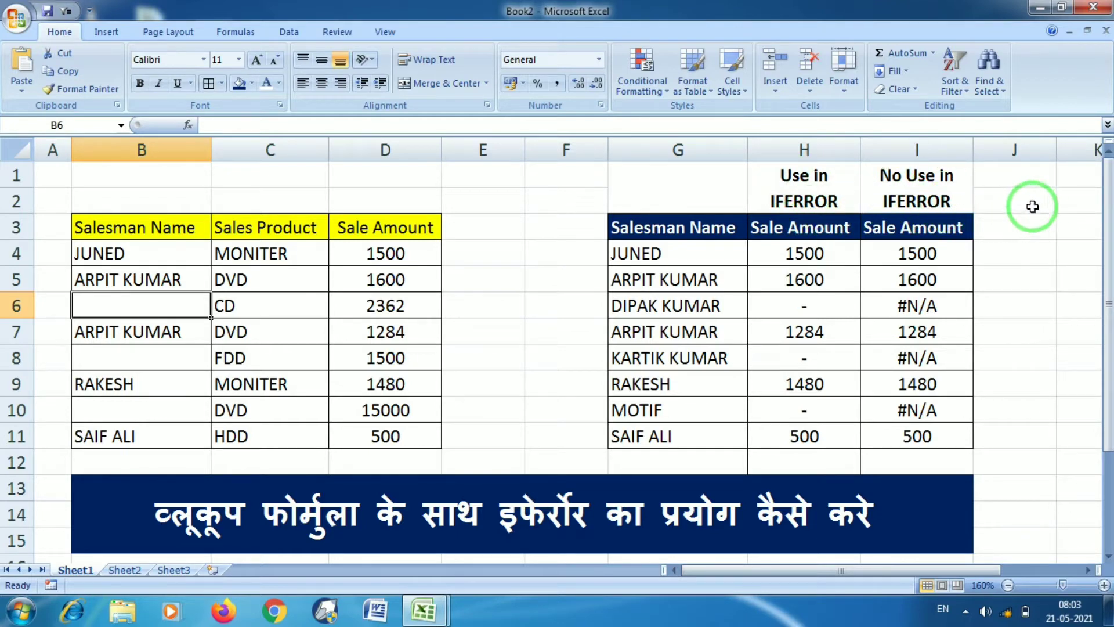
Select columns I and H in turn to compare the plain and IFERROR lookup results
left_click(927, 145)
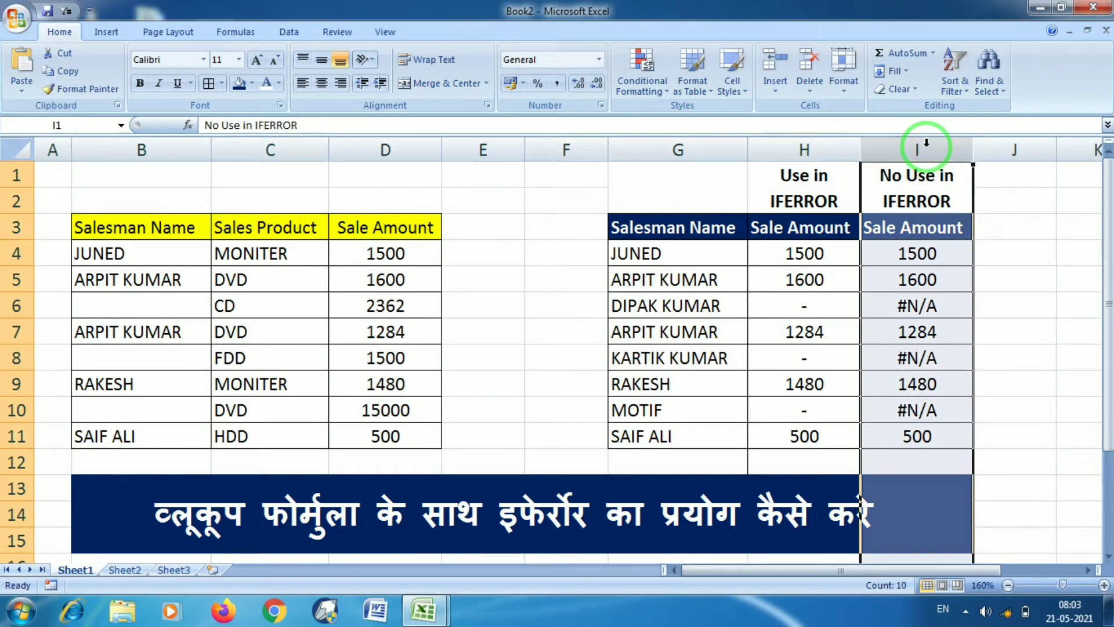
left_click(812, 145)
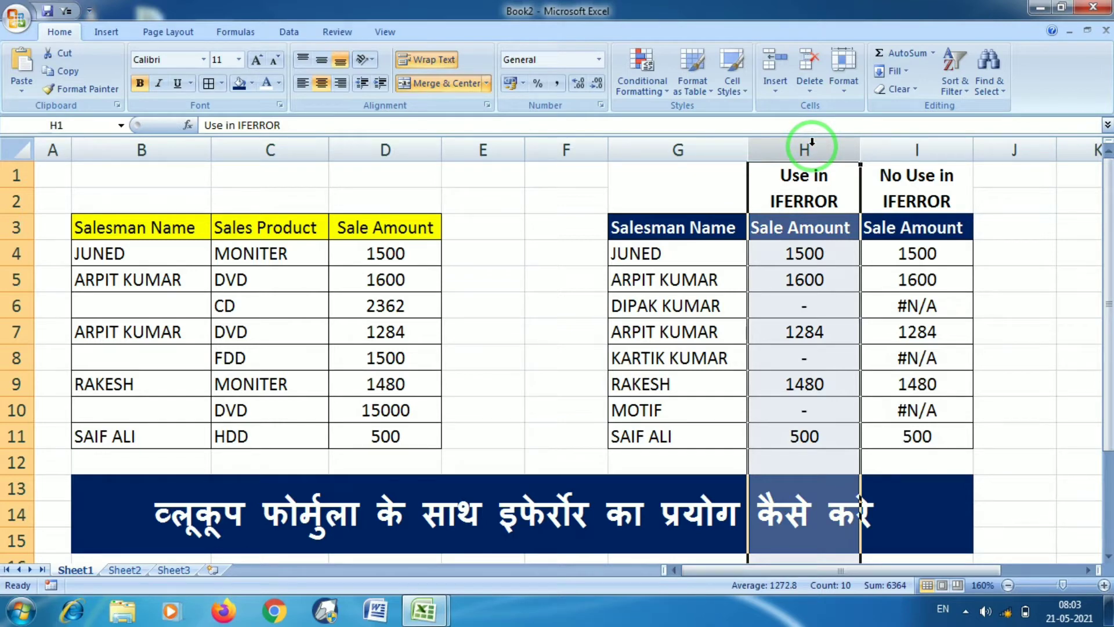
left_click(1073, 248)
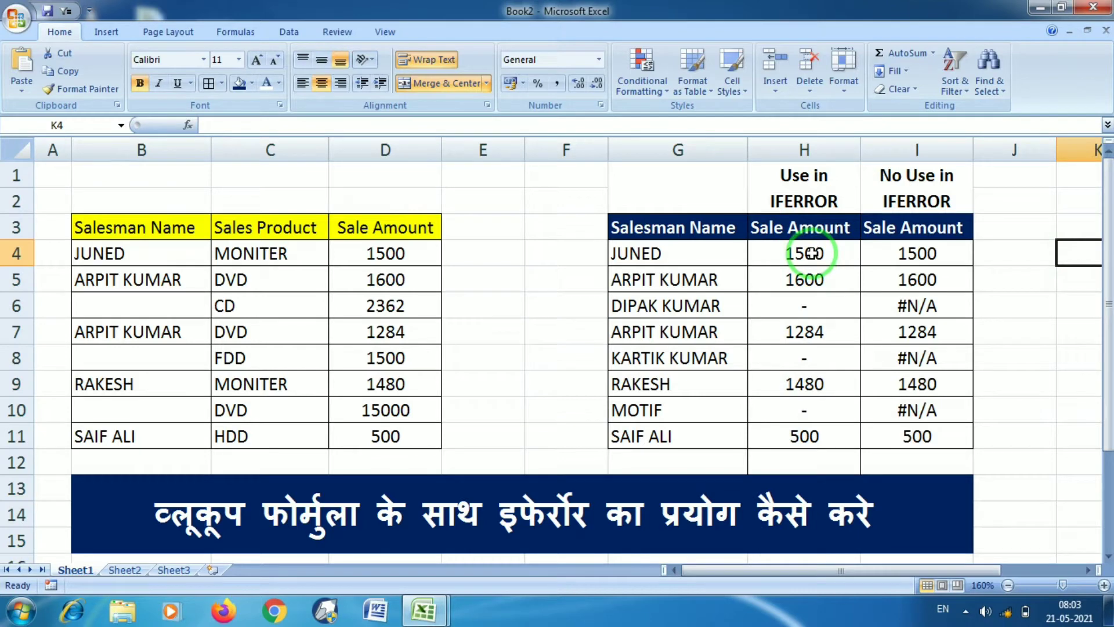
left_click(812, 149)
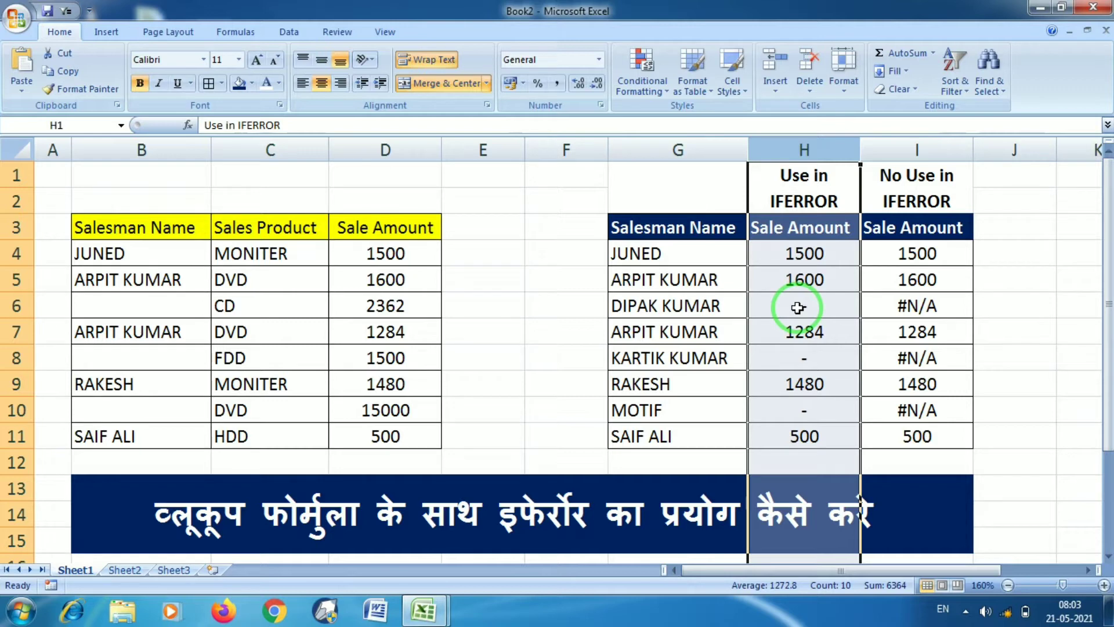
left_click(1042, 304)
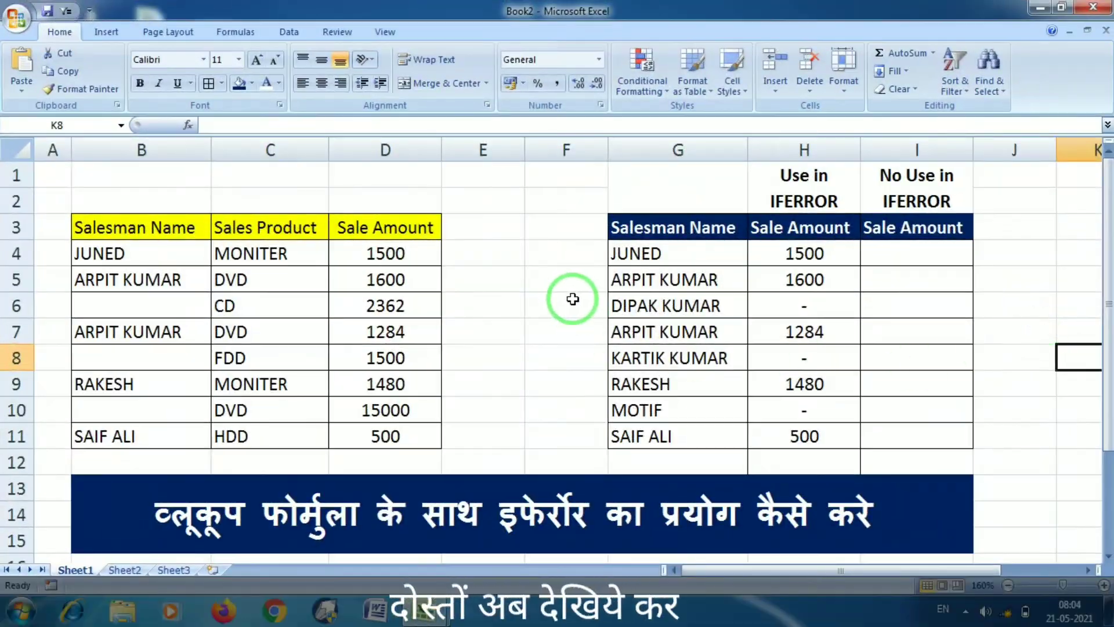
left_click(570, 296)
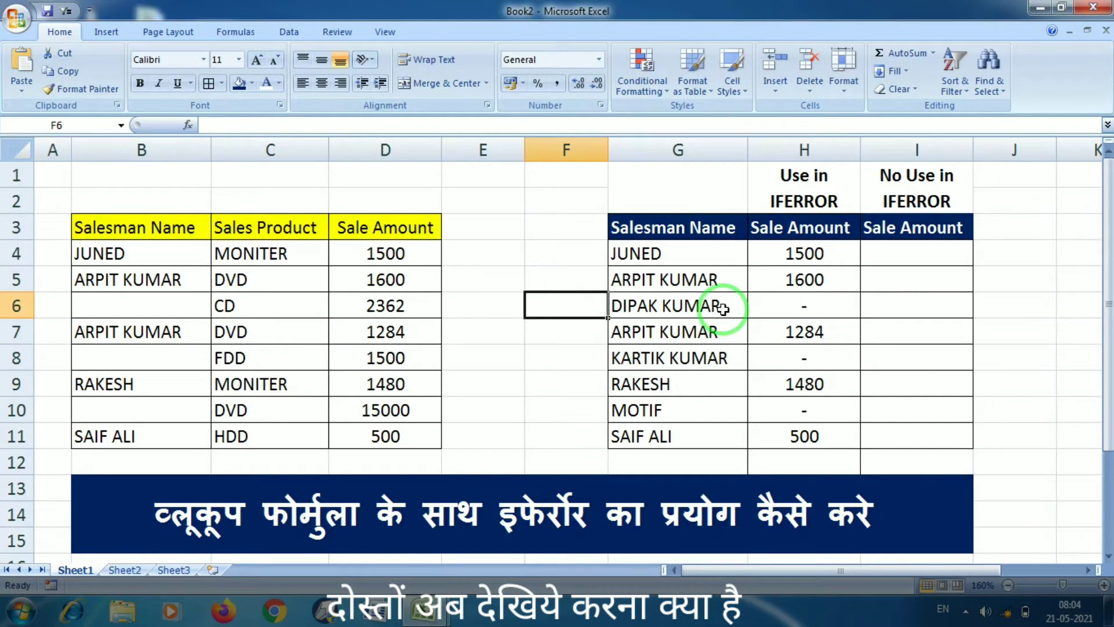
left_click(168, 305)
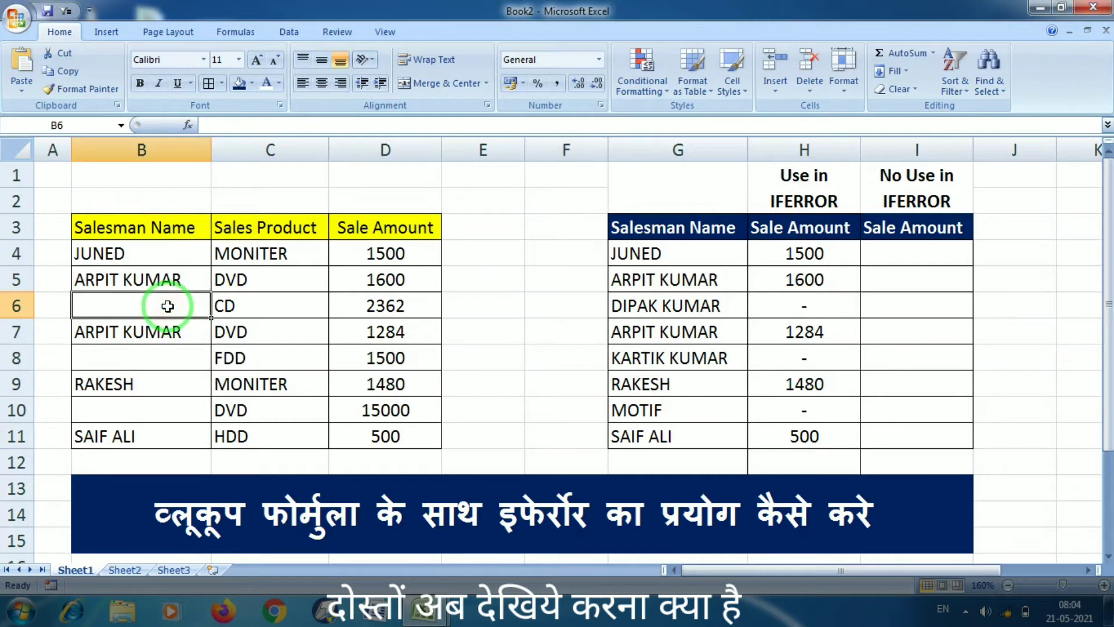
type("DI")
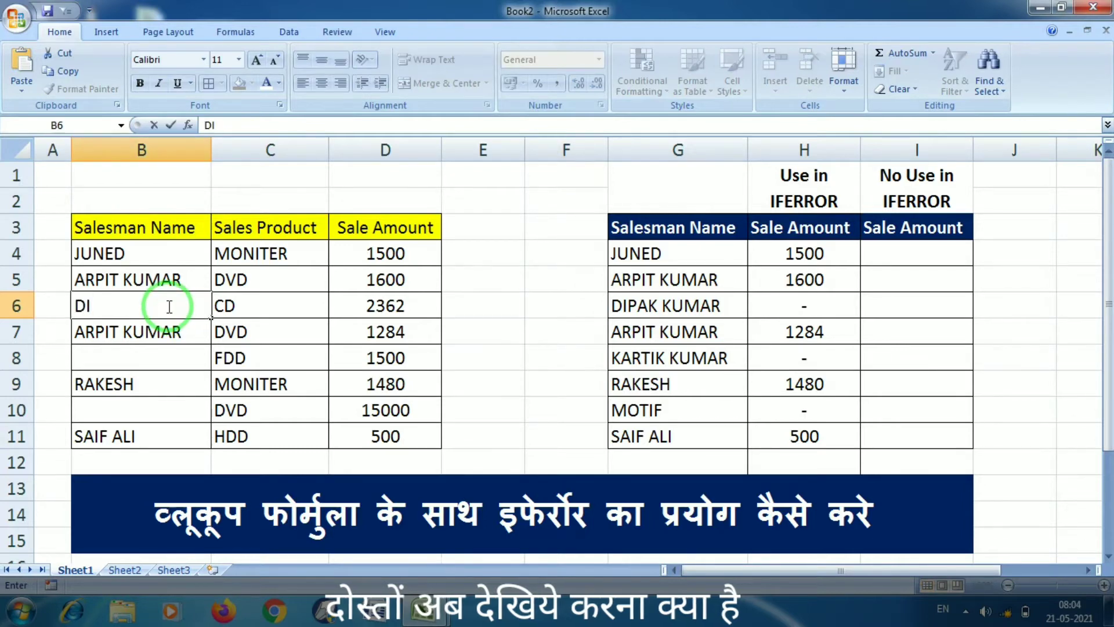
type("PAK")
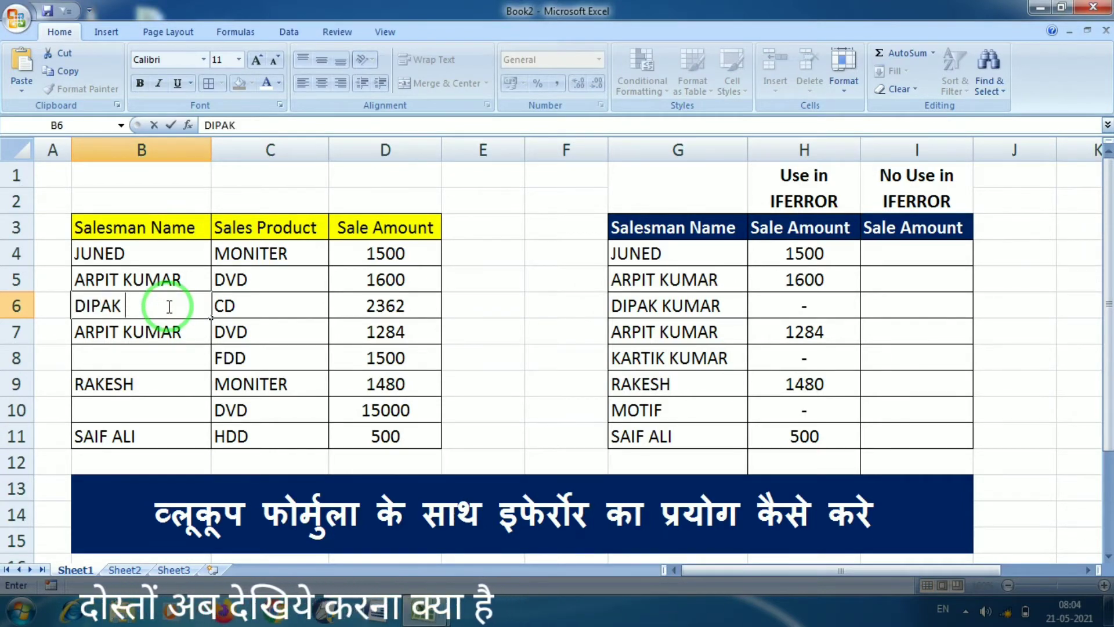
type(" KUMAR")
key("Return")
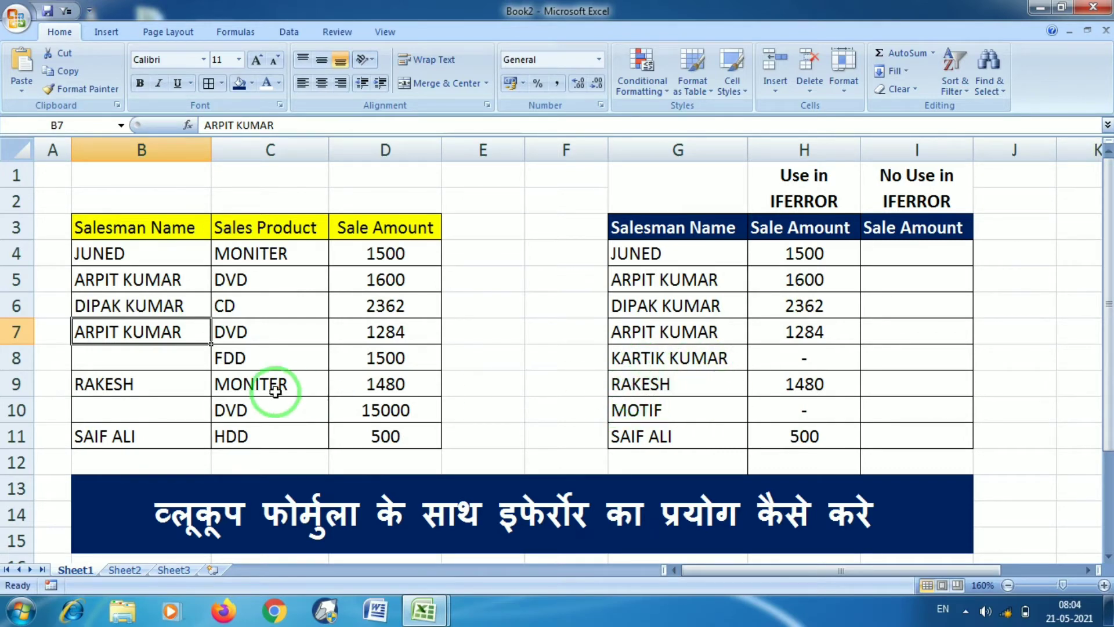
left_click(154, 374)
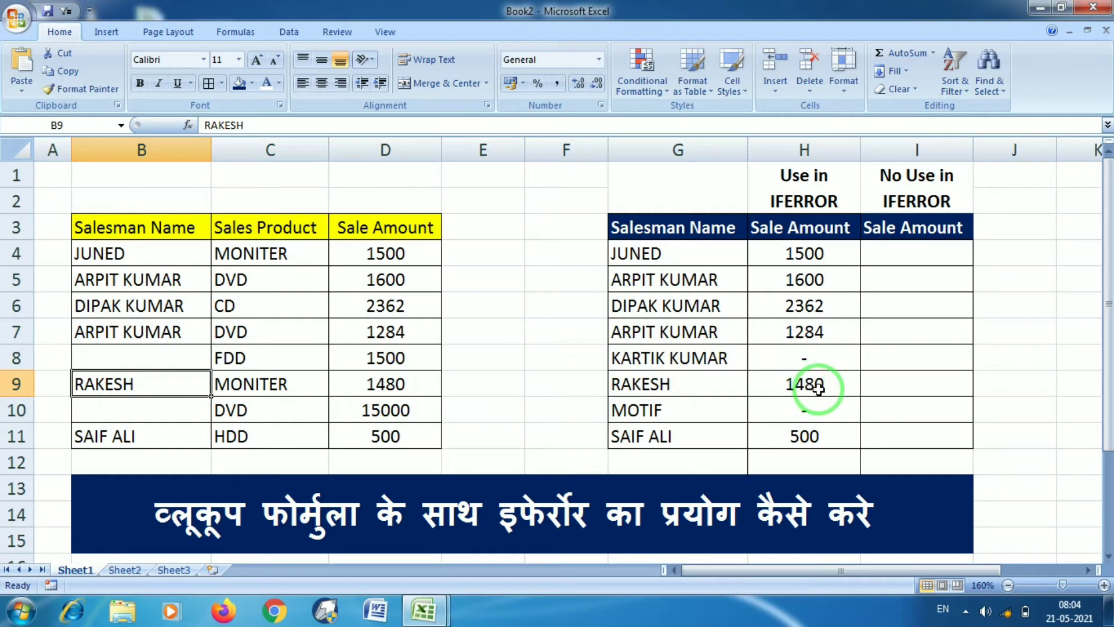
key("Delete")
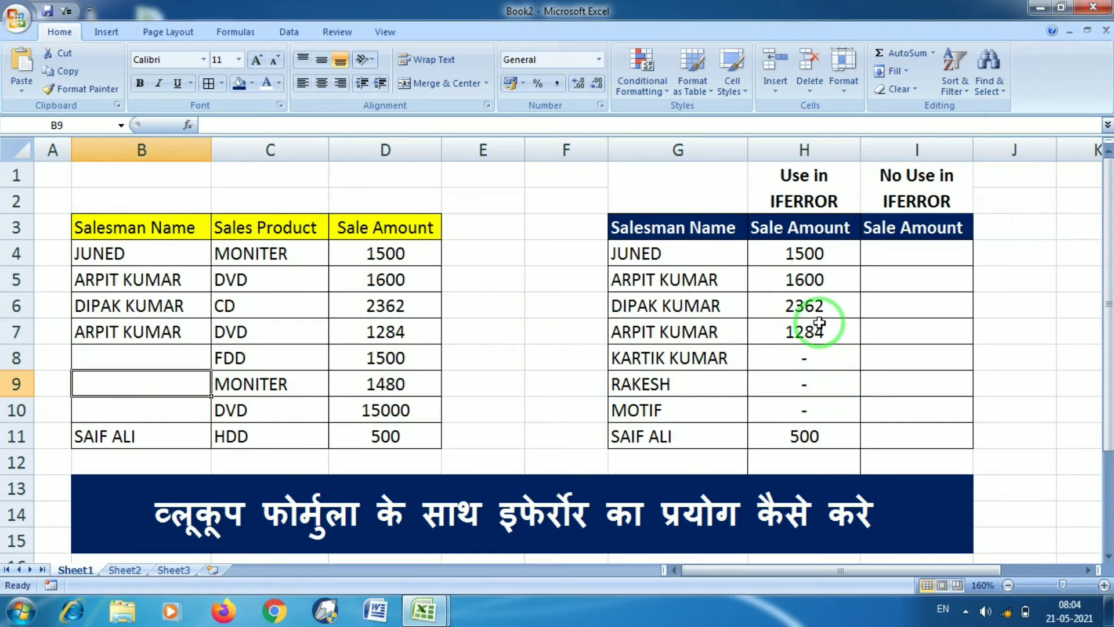
left_click(908, 253)
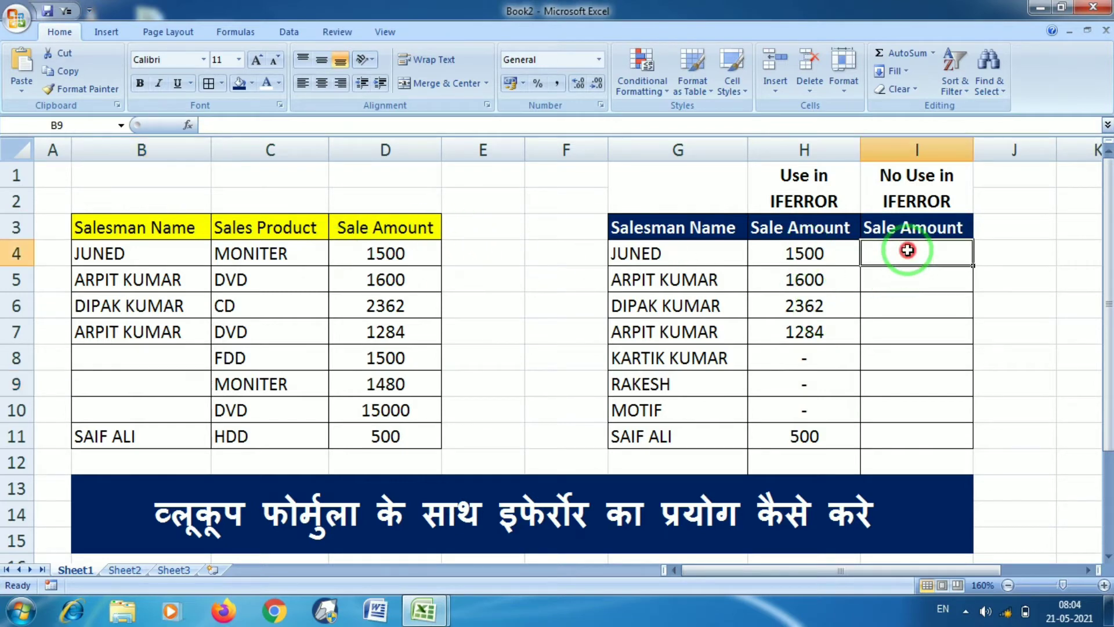
left_click_drag(907, 251, 903, 433)
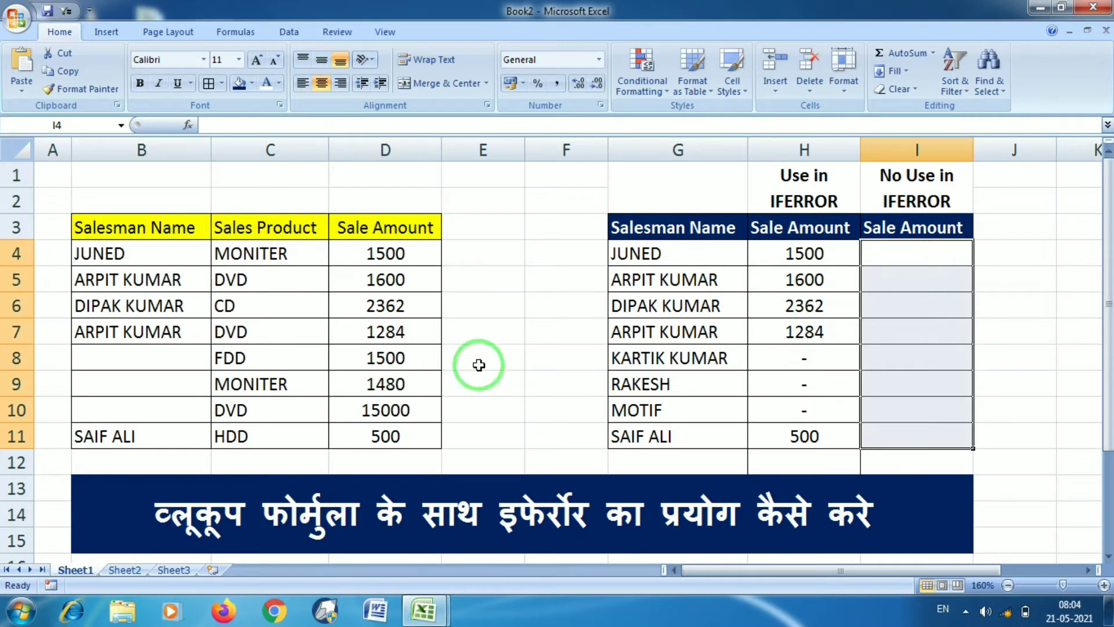
key("ctrl+z")
key("ctrl+z")
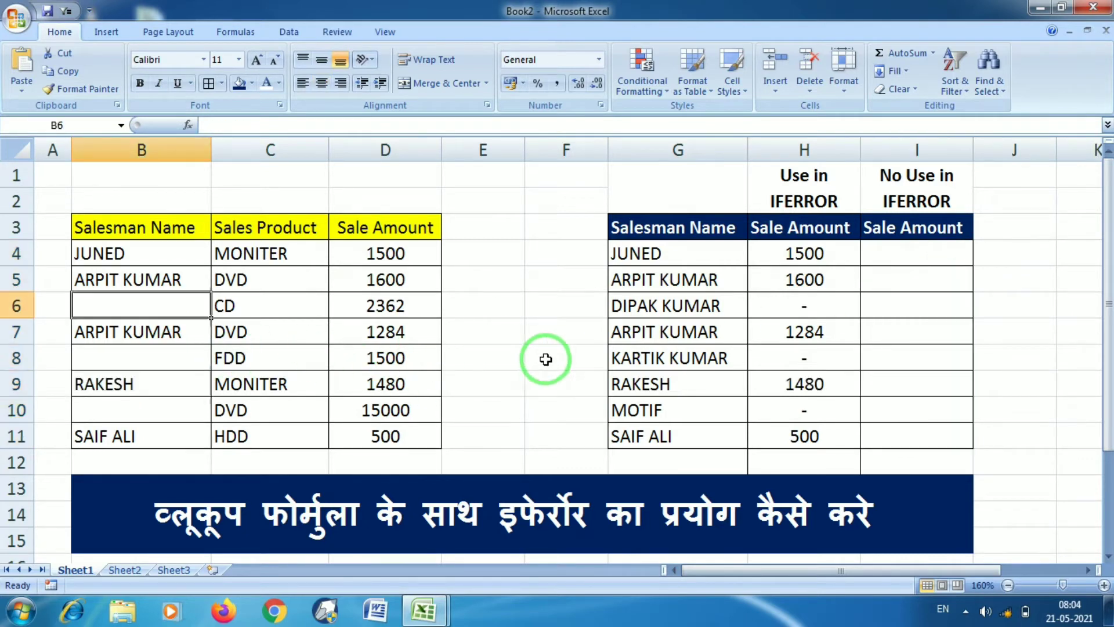
left_click(898, 253)
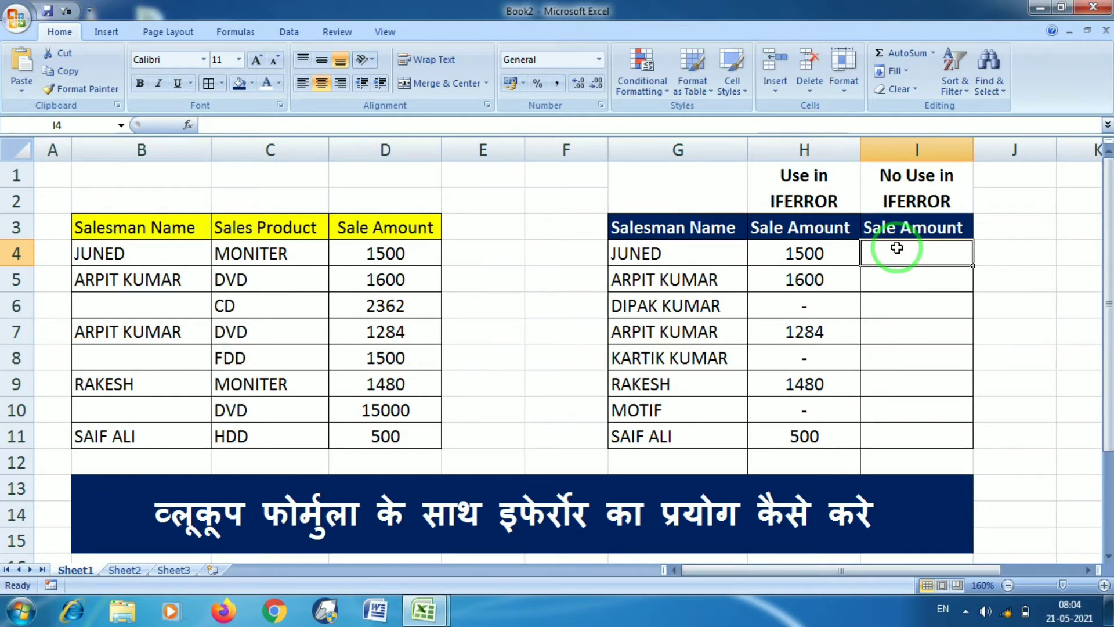
Enter =VLOOKUP(G4,B3:D11,3,0) in I4, returning 1500 for JUNED
type("=")
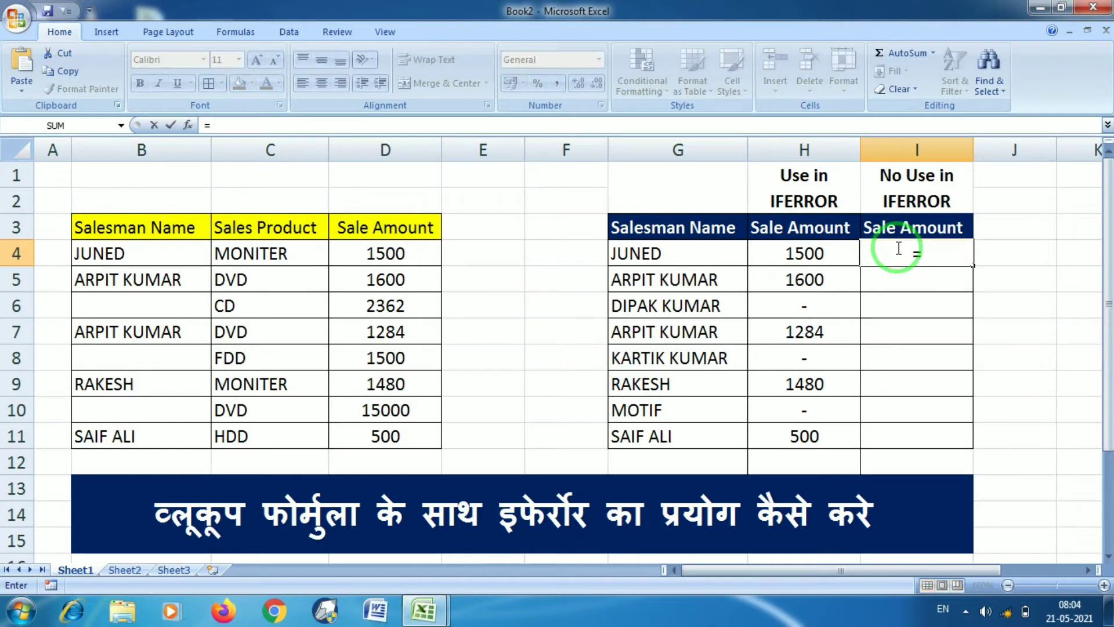
type("VL")
key("Tab")
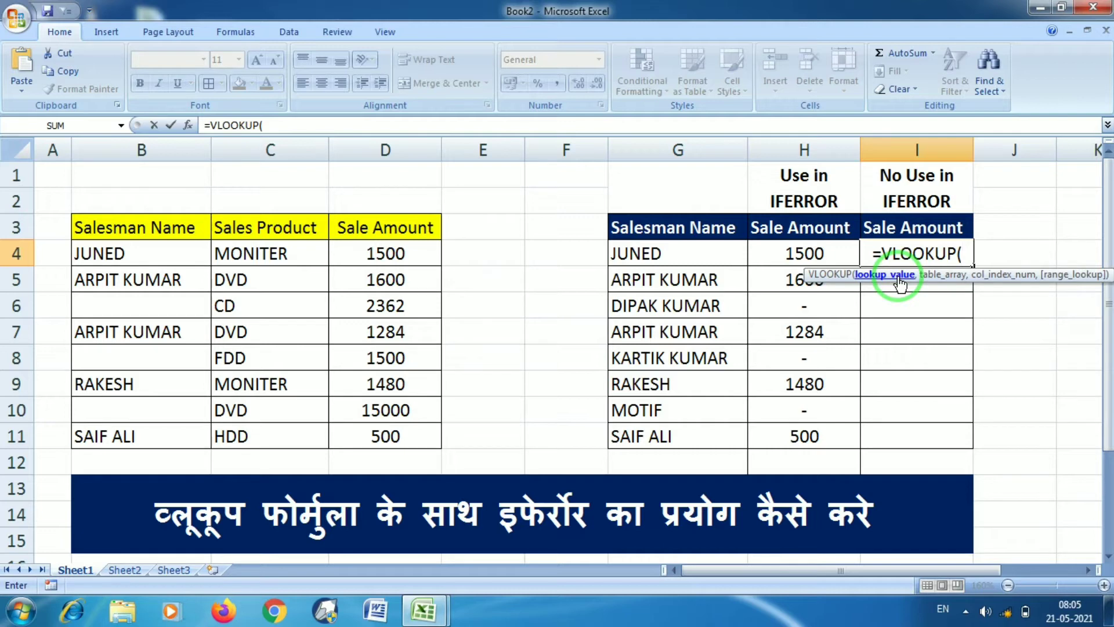
left_click(677, 254)
type(",")
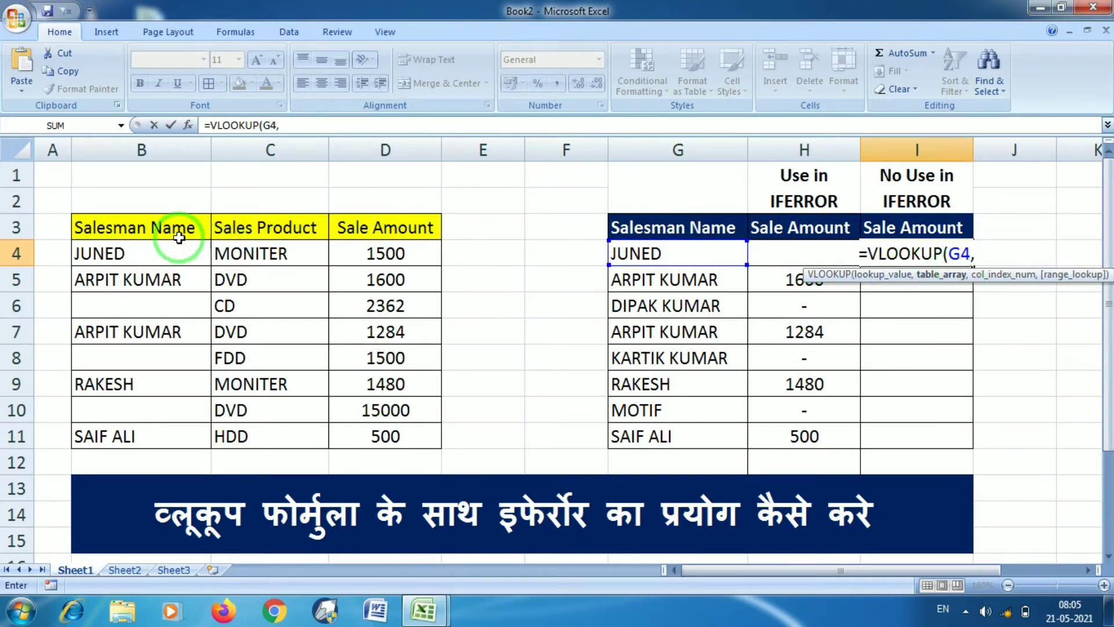
mouse_move(155, 226)
left_mouse_down()
mouse_move(389, 377)
mouse_move(386, 435)
left_mouse_up()
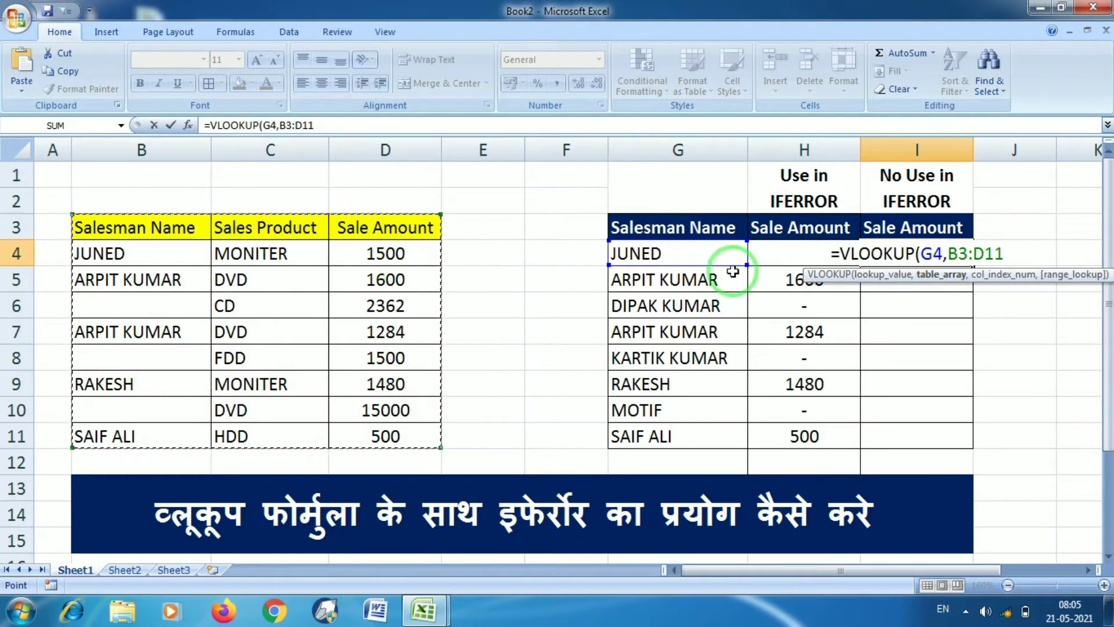
type(",")
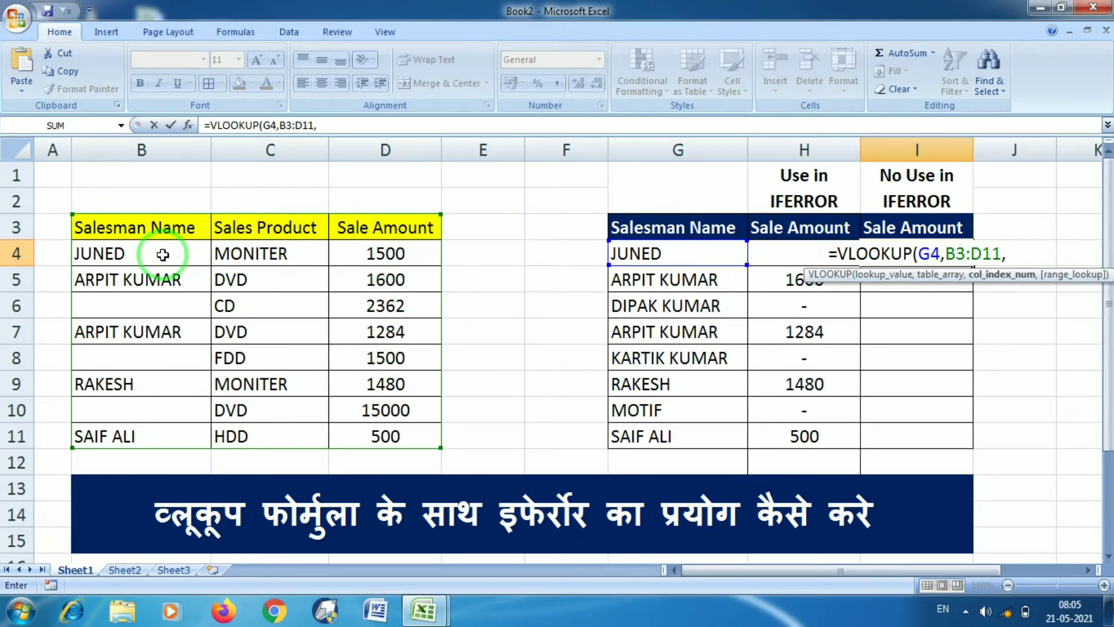
type("3")
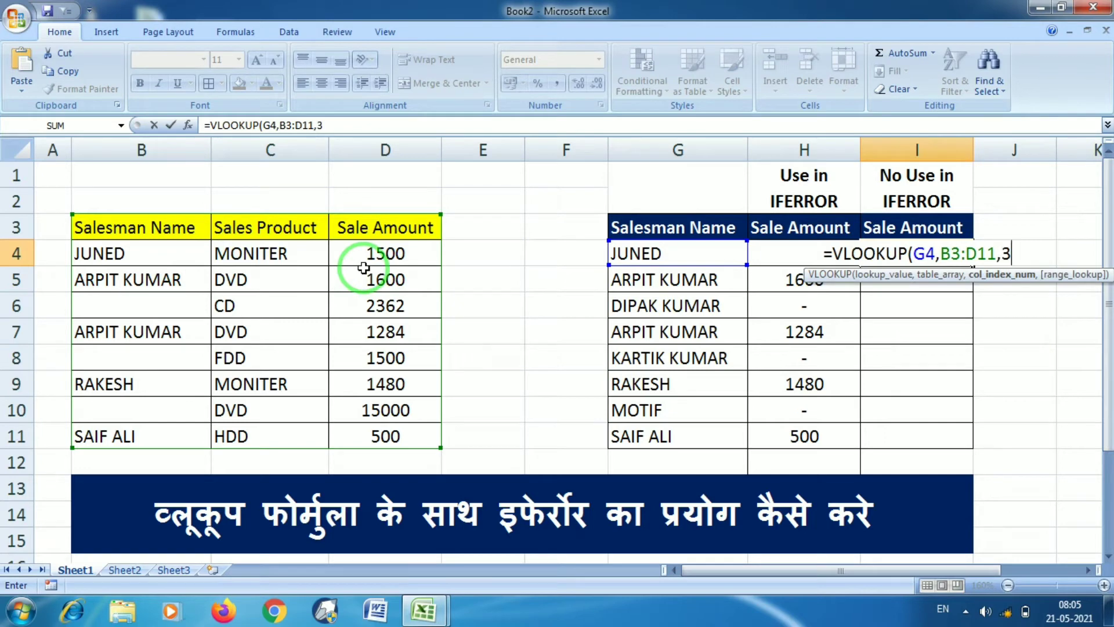
type(",0")
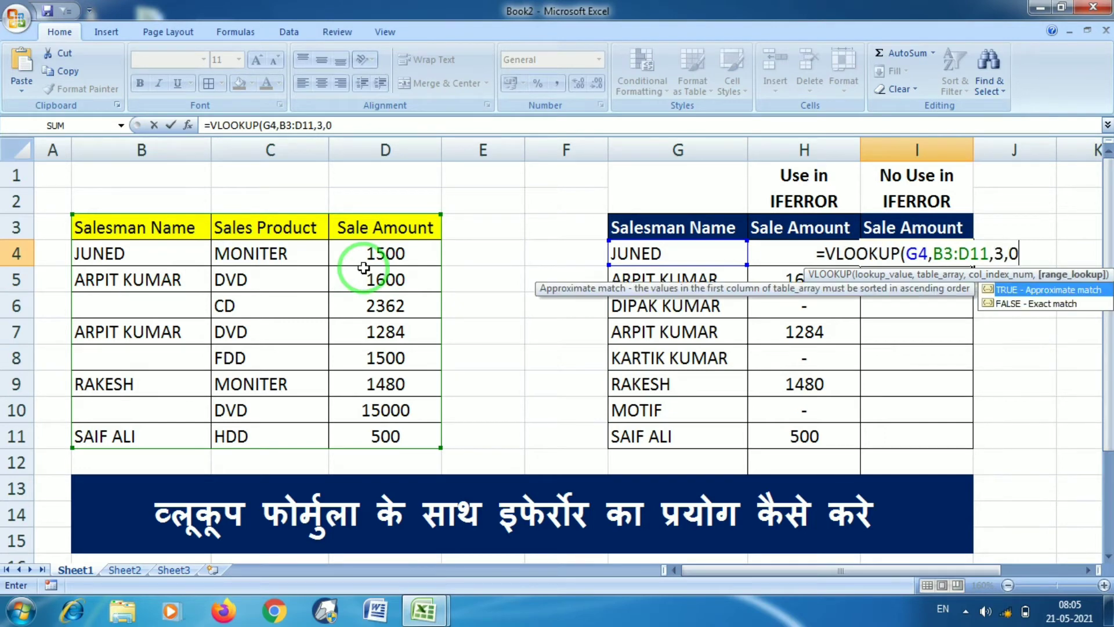
type(")")
key("Return")
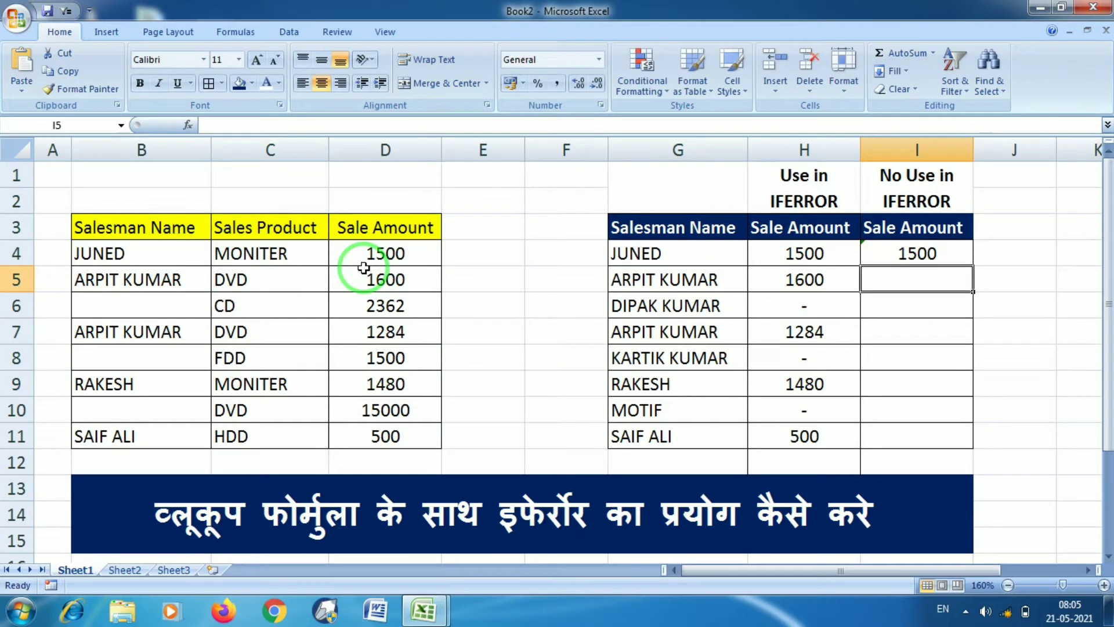
Check I4's formula against JUNED's source row and open H4's error warning options
left_click(139, 259)
left_click(279, 253)
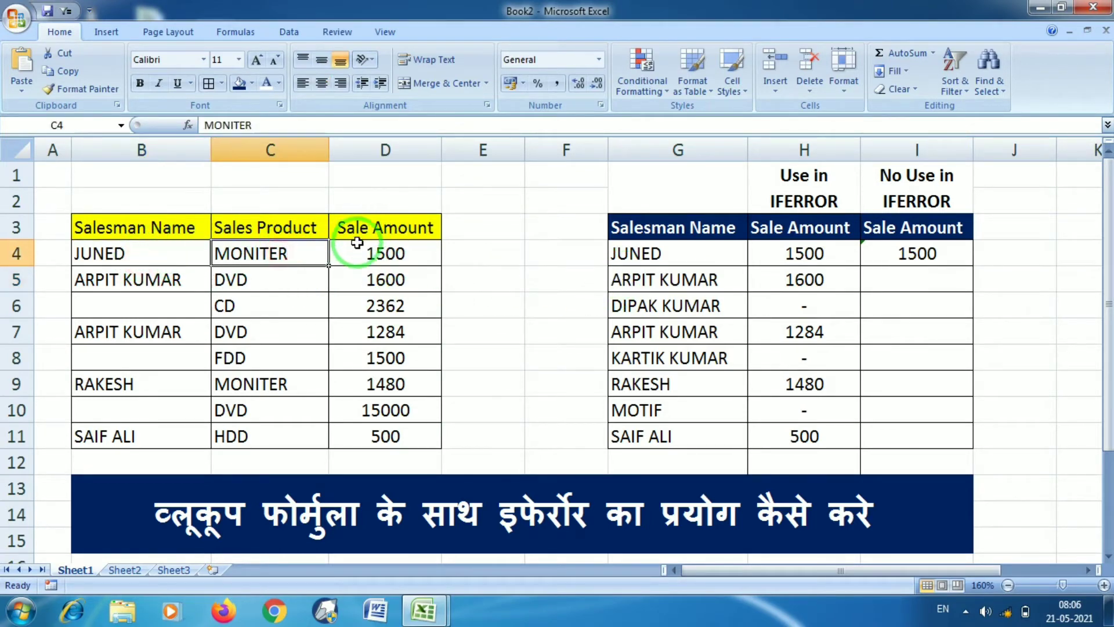
left_click(357, 246)
left_click(882, 254)
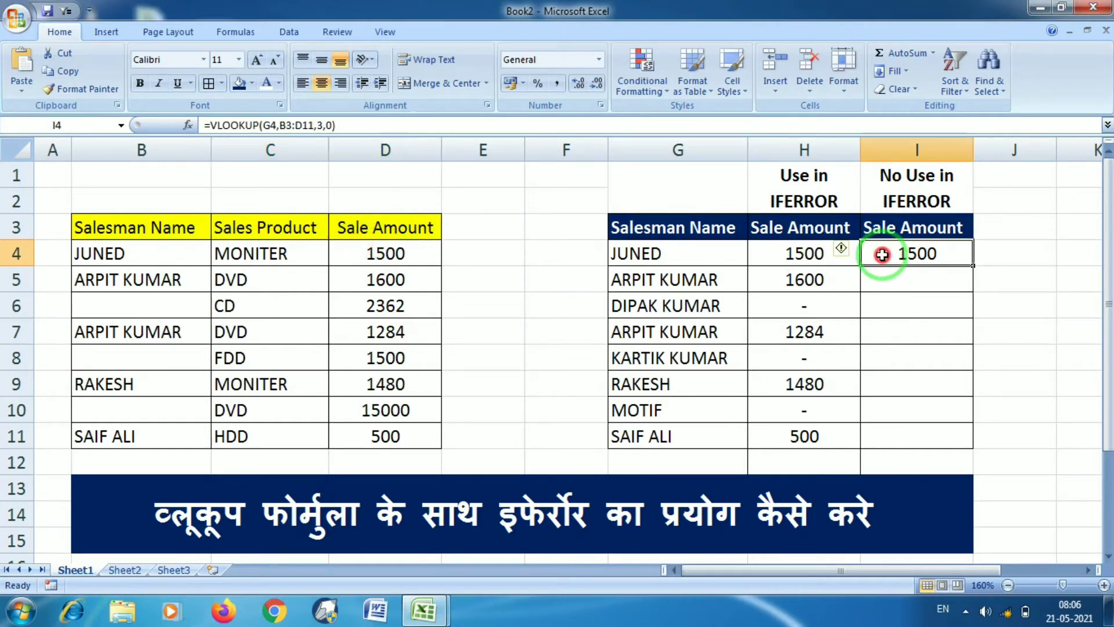
left_click(841, 248)
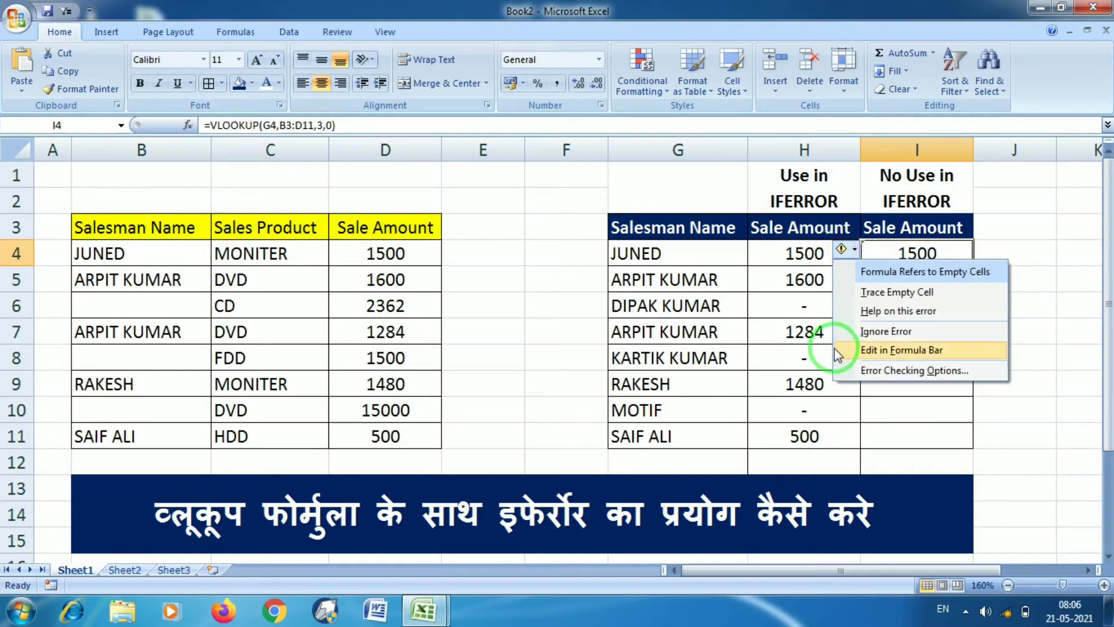
left_click(1039, 301)
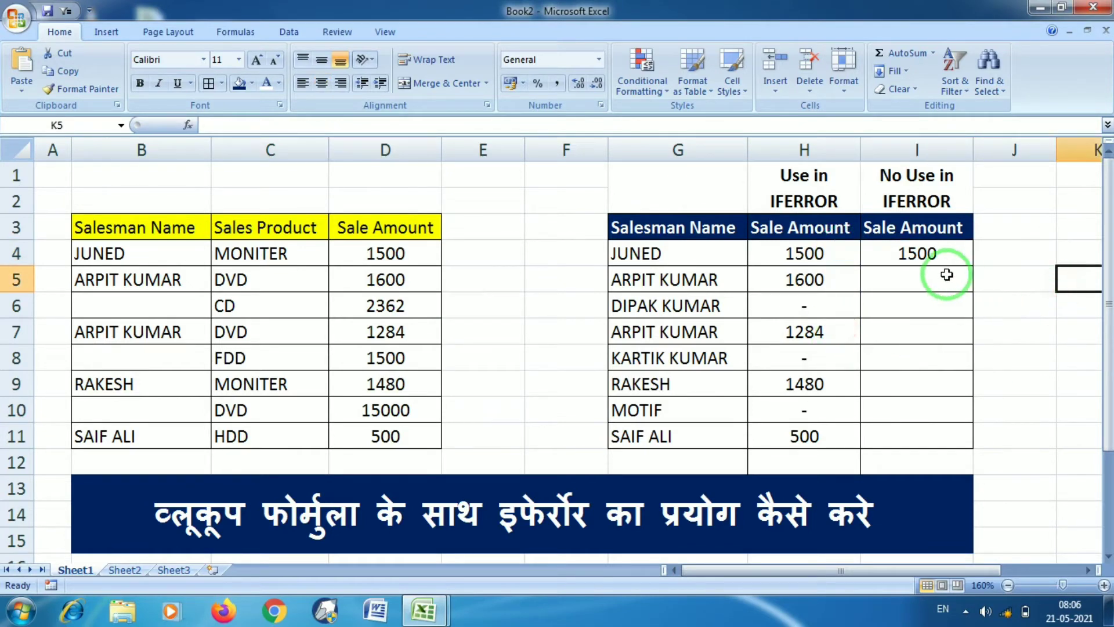
left_click(936, 250)
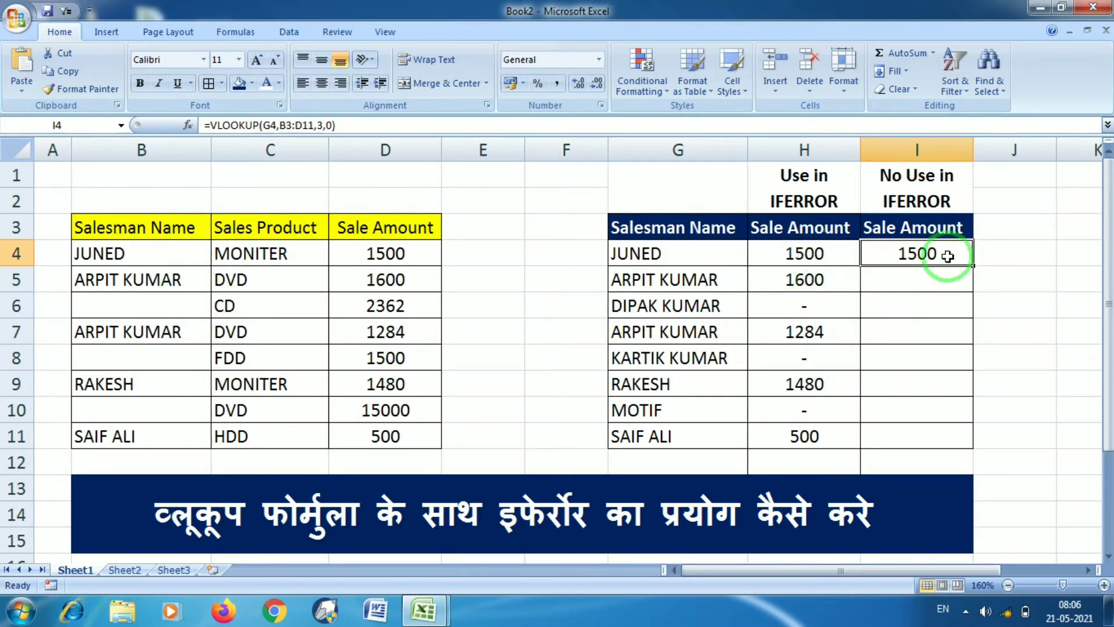
left_click_drag(973, 266, 984, 454)
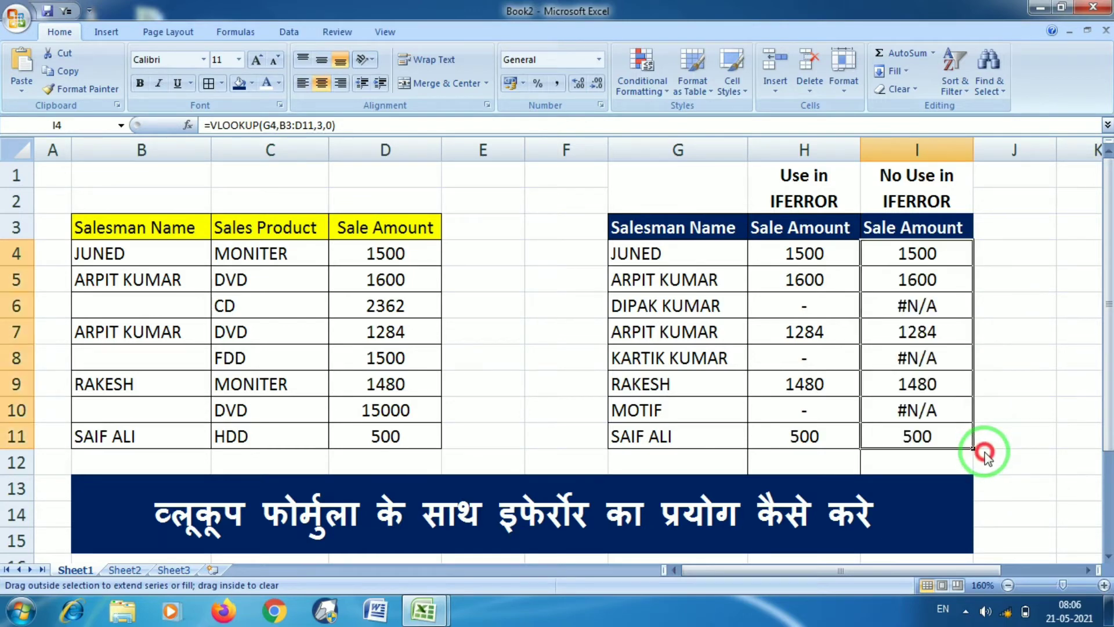
left_click(985, 456)
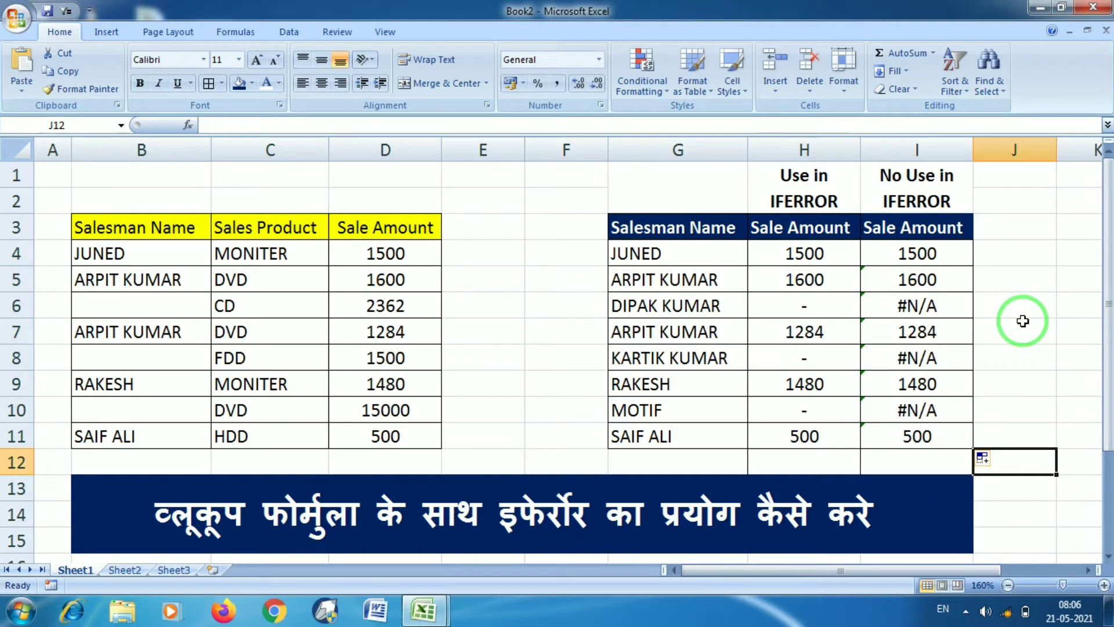
Choose Ignore Error for the error flags on the copied formulas in I5:I11
left_click(866, 275)
left_click_drag(866, 275, 890, 434)
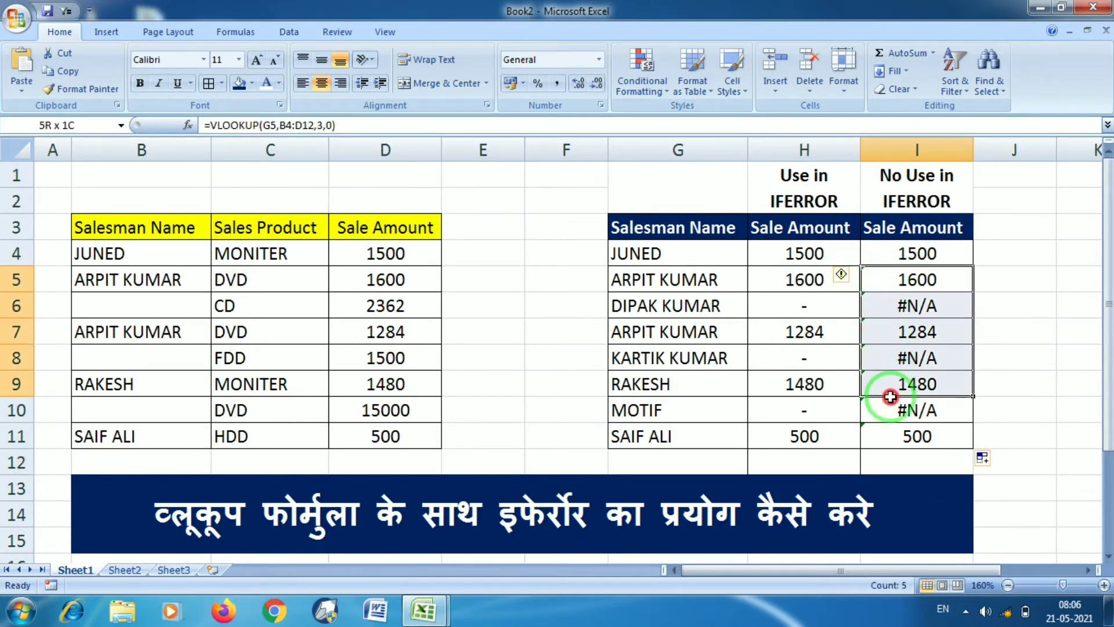
left_click(848, 276)
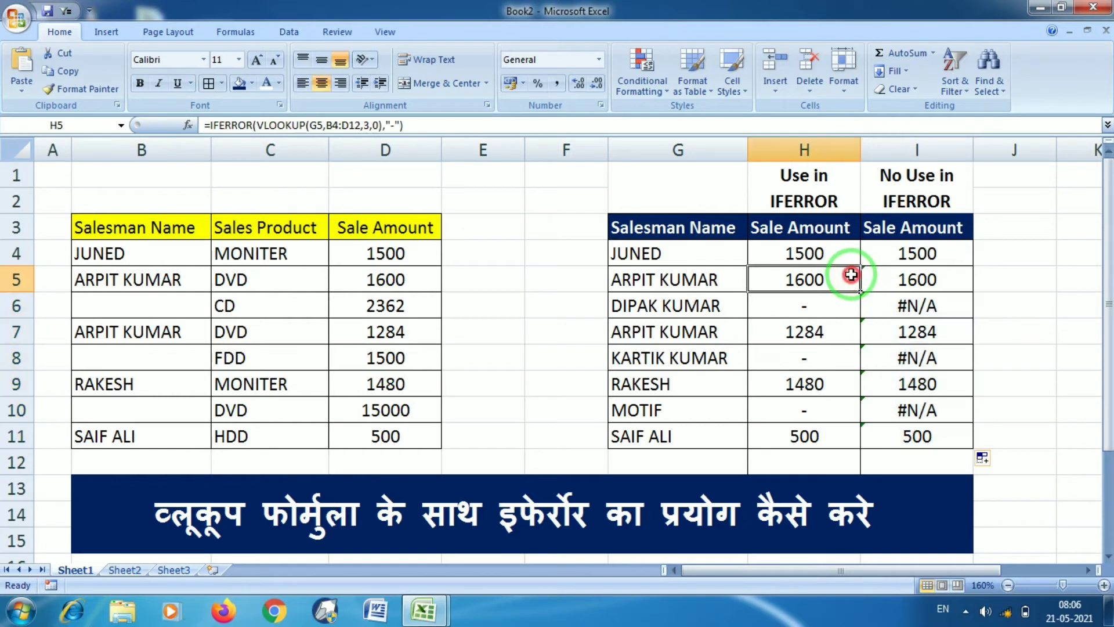
left_click(883, 275)
left_click_drag(882, 275, 876, 432)
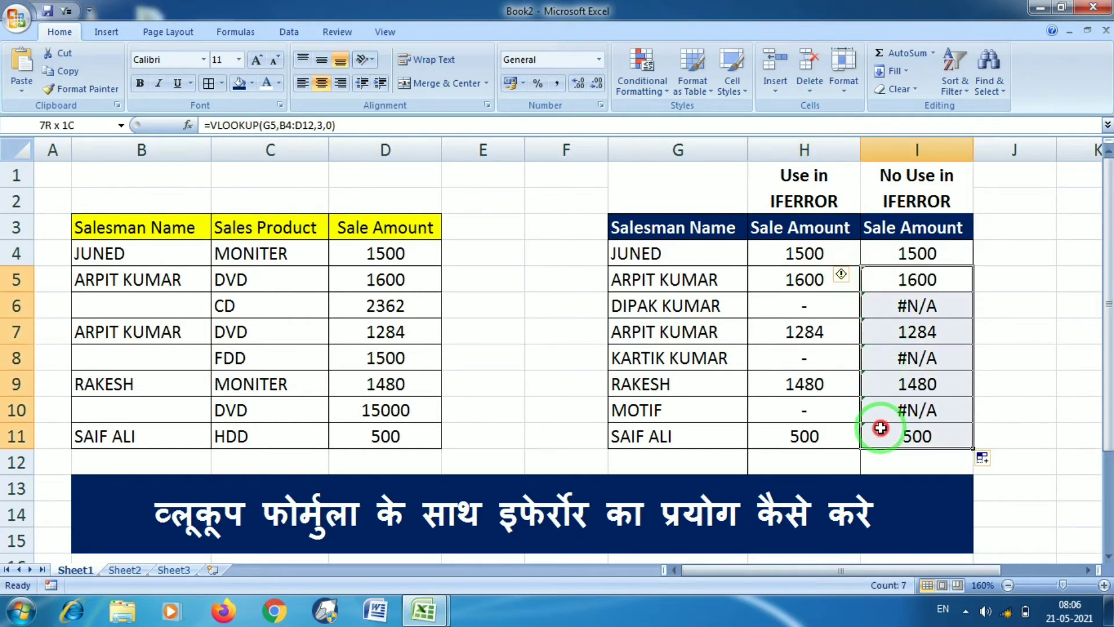
left_click(849, 277)
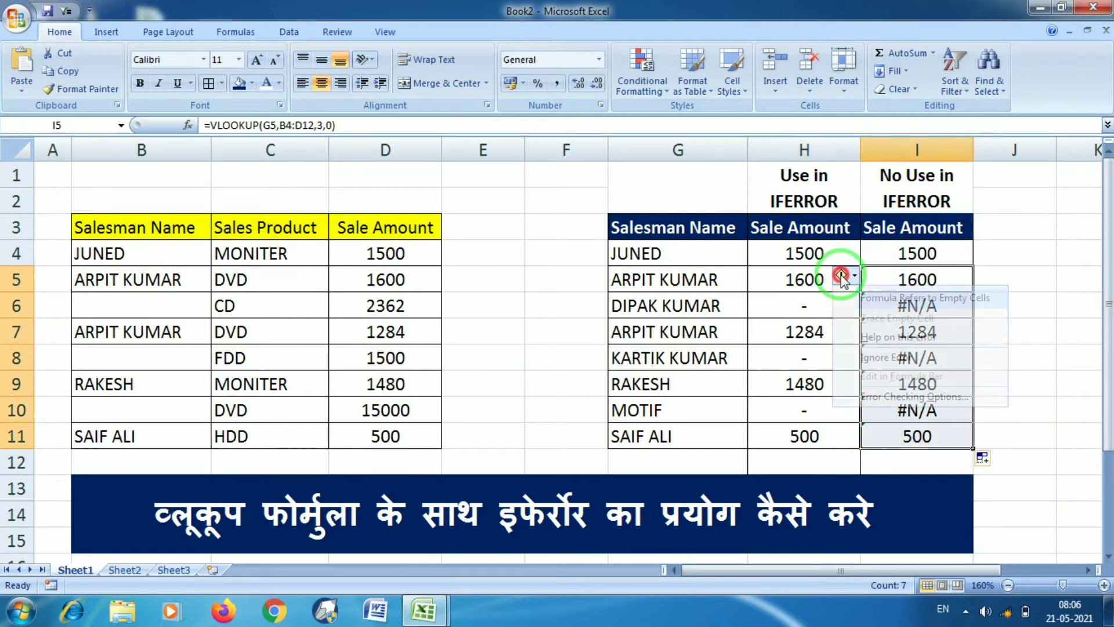
left_click(843, 363)
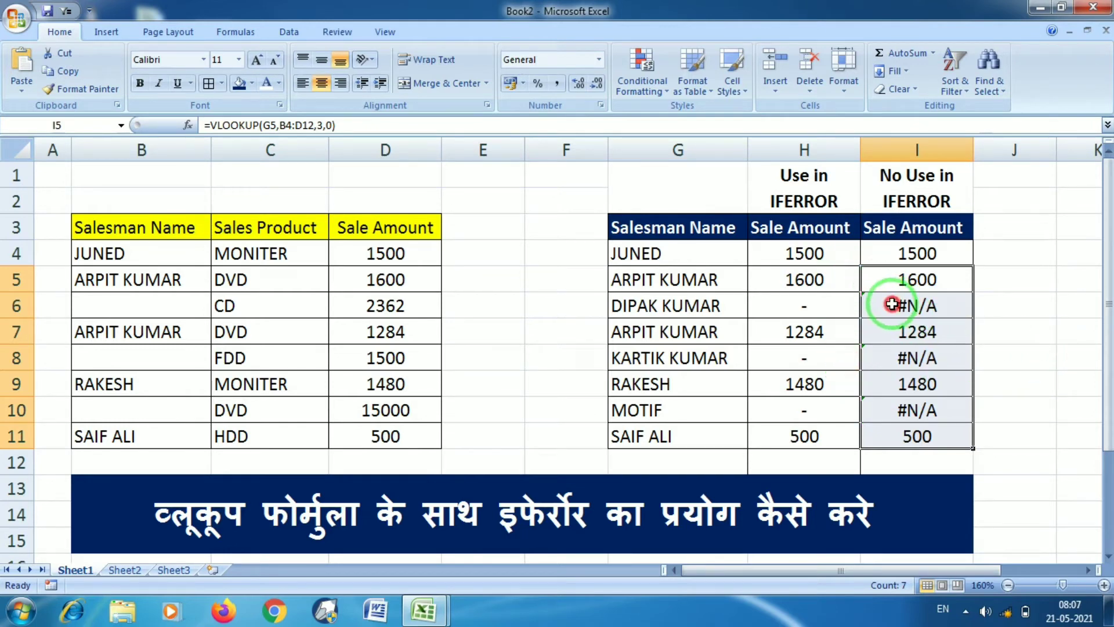
Ignore the remaining error flags on I6:I10
left_click_drag(888, 304, 890, 410)
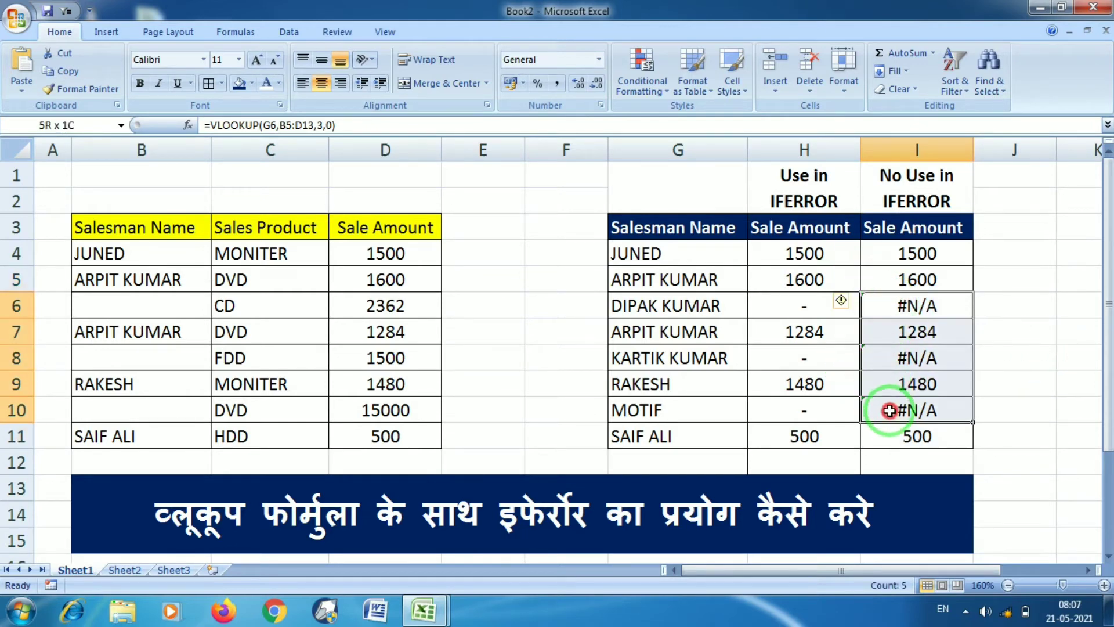
left_click(842, 301)
left_click(850, 384)
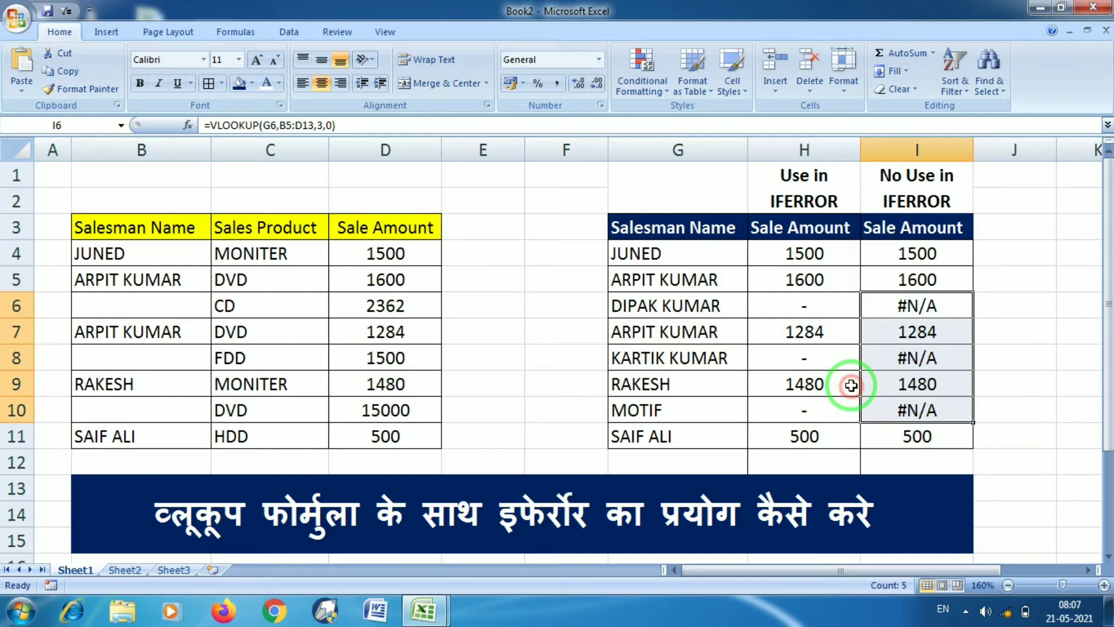
left_click(1026, 360)
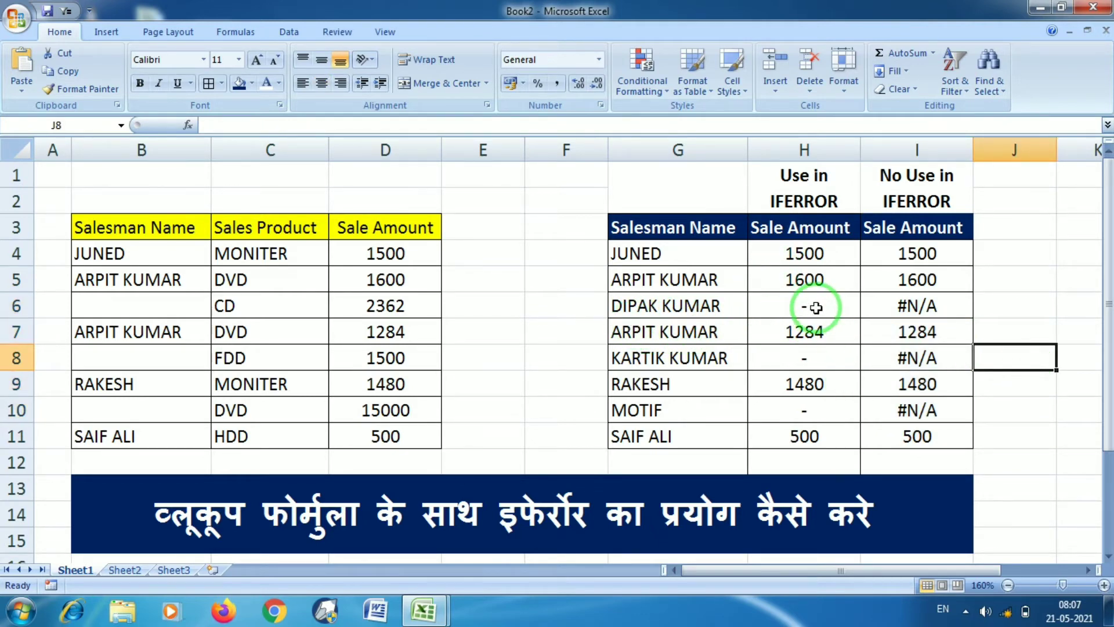
left_click(203, 307)
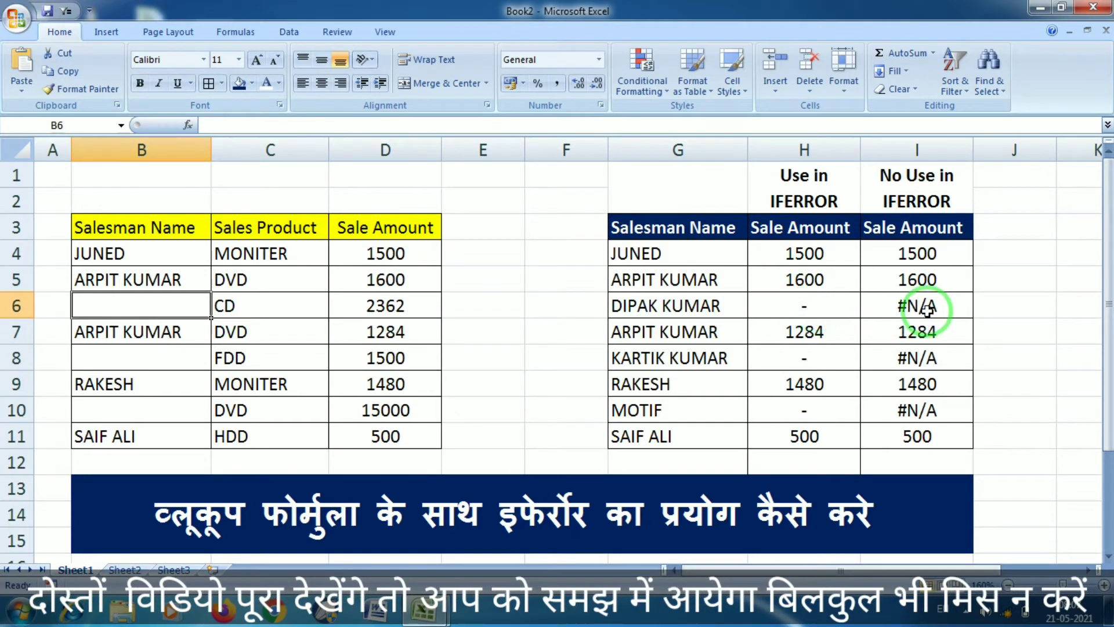
left_click_drag(928, 360, 143, 368)
left_click(119, 366)
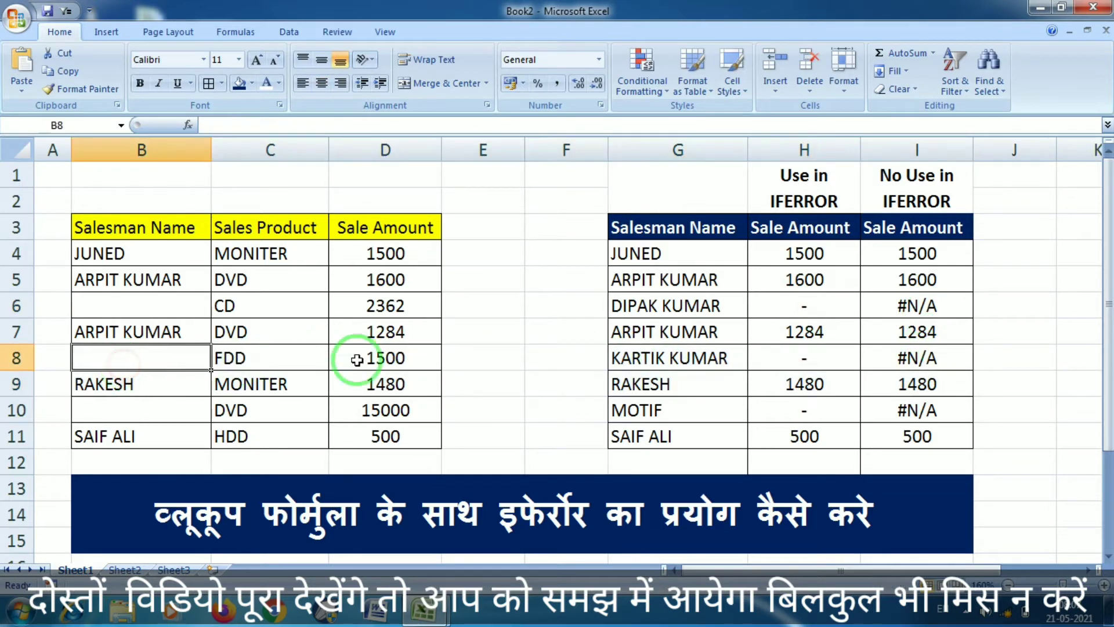
left_click(12, 356)
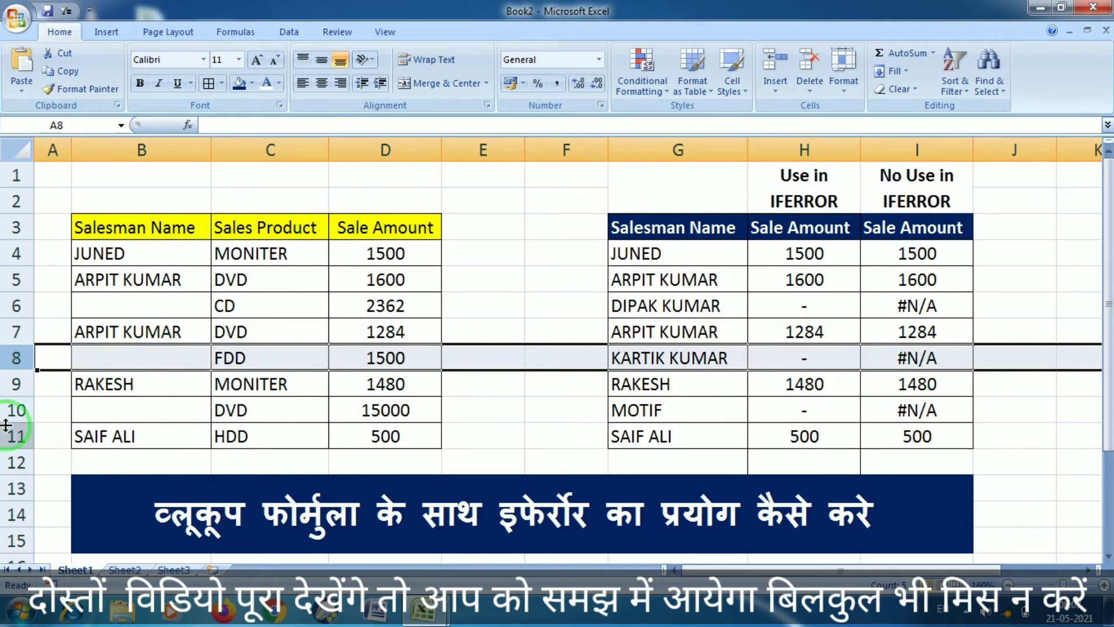
left_click(9, 408)
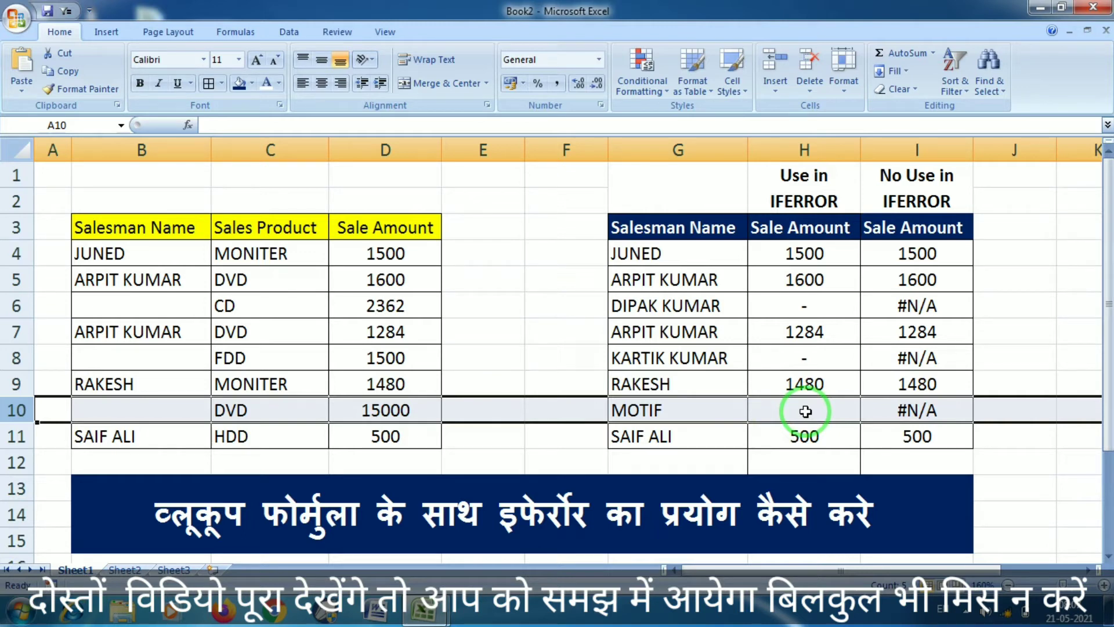
left_click(125, 408)
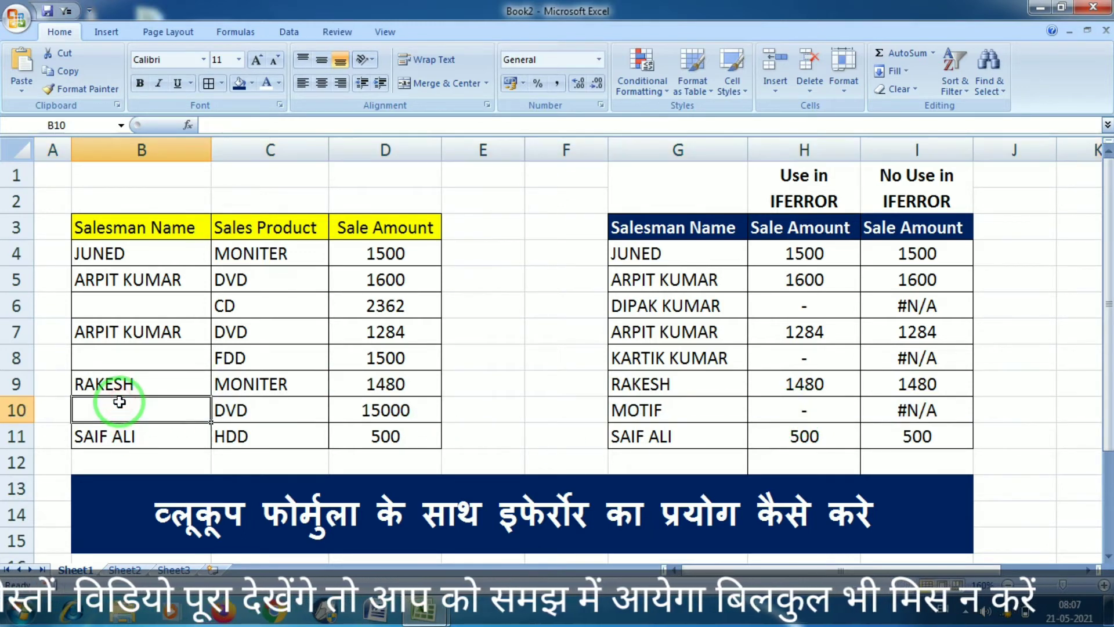
type("MOTIF")
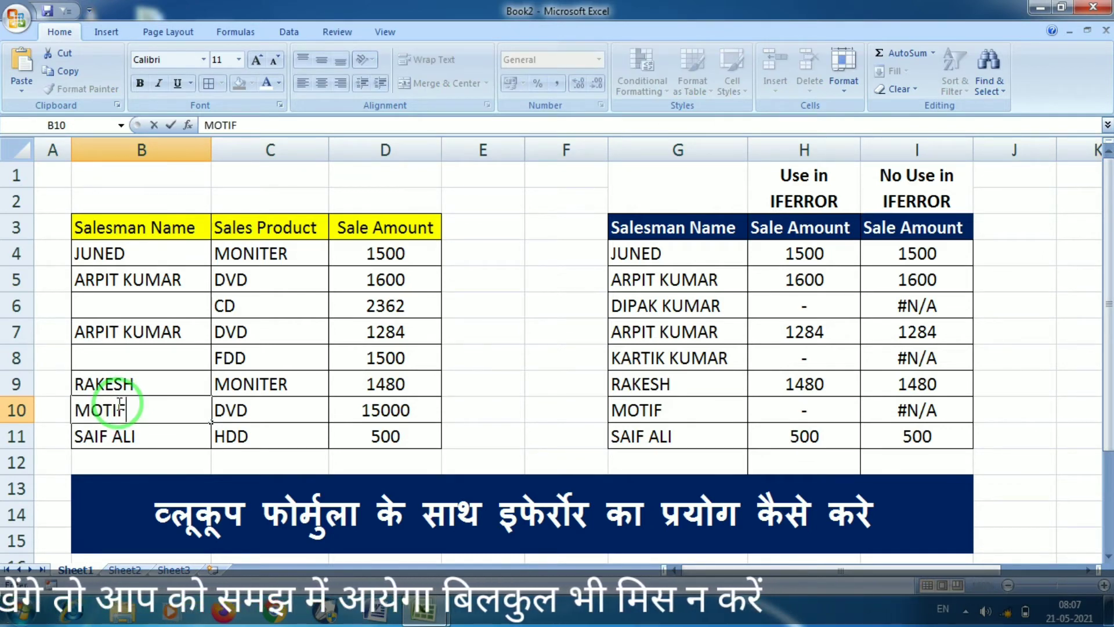
key("Return")
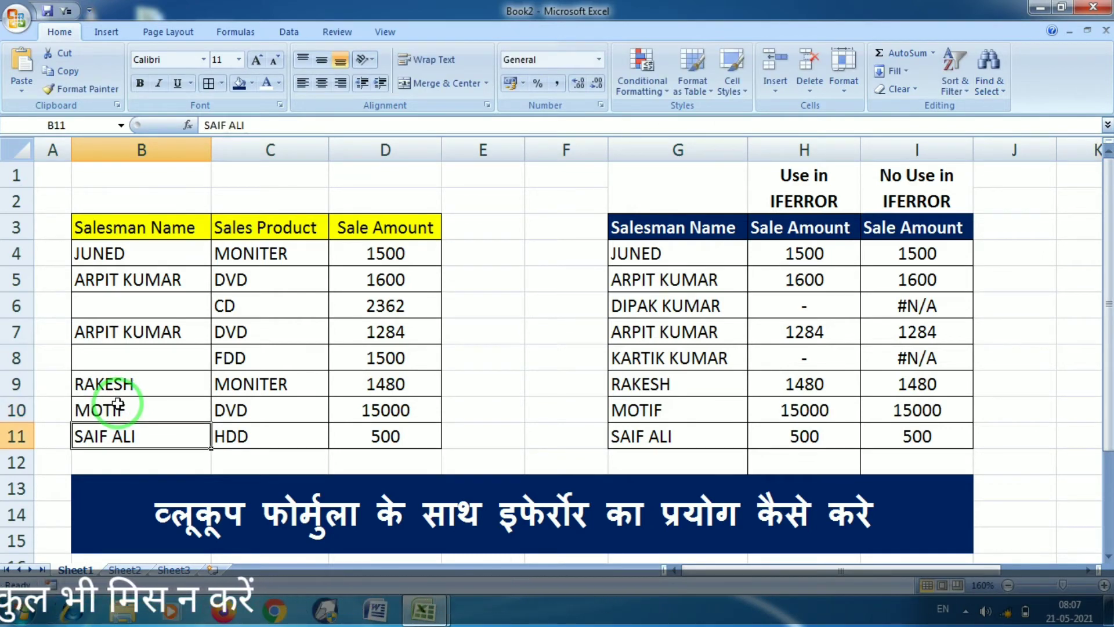
left_click(117, 404)
key("Delete")
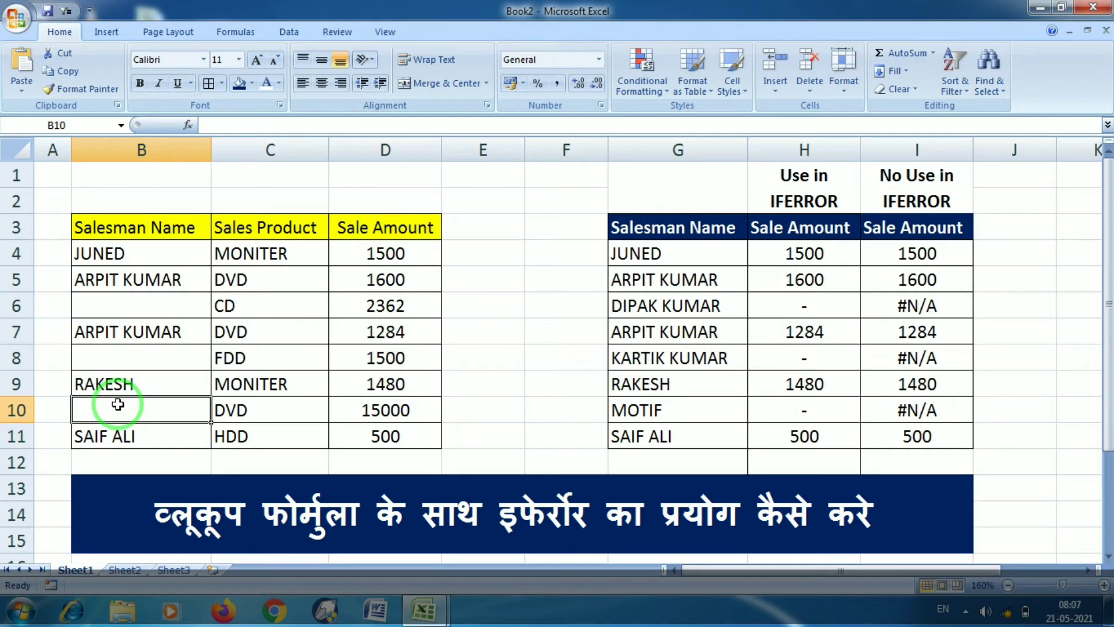
key("Up")
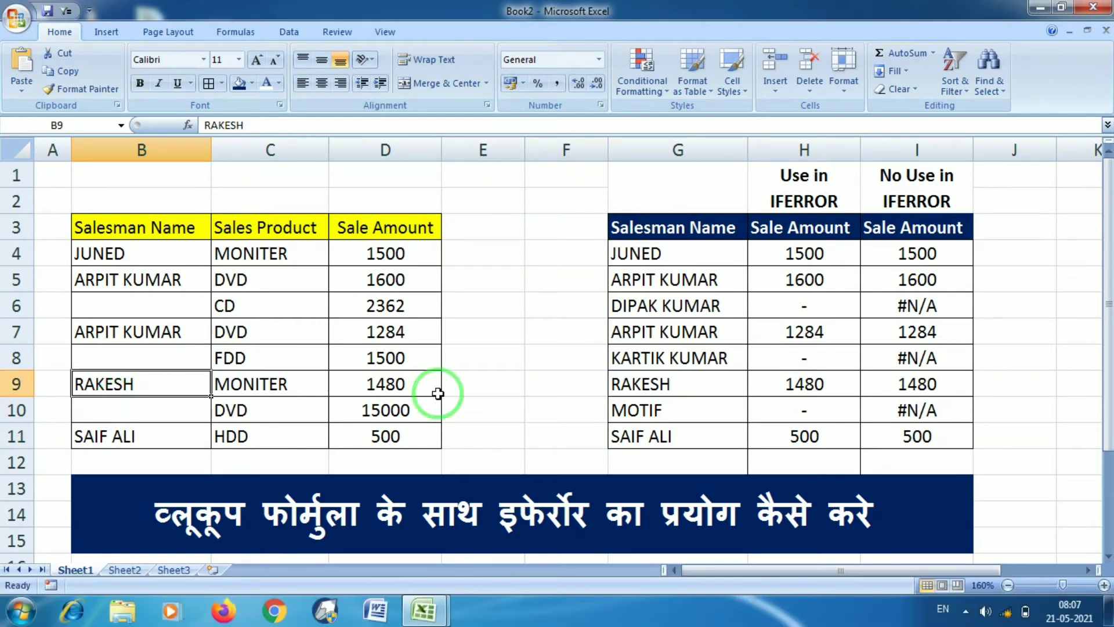
left_click(927, 254)
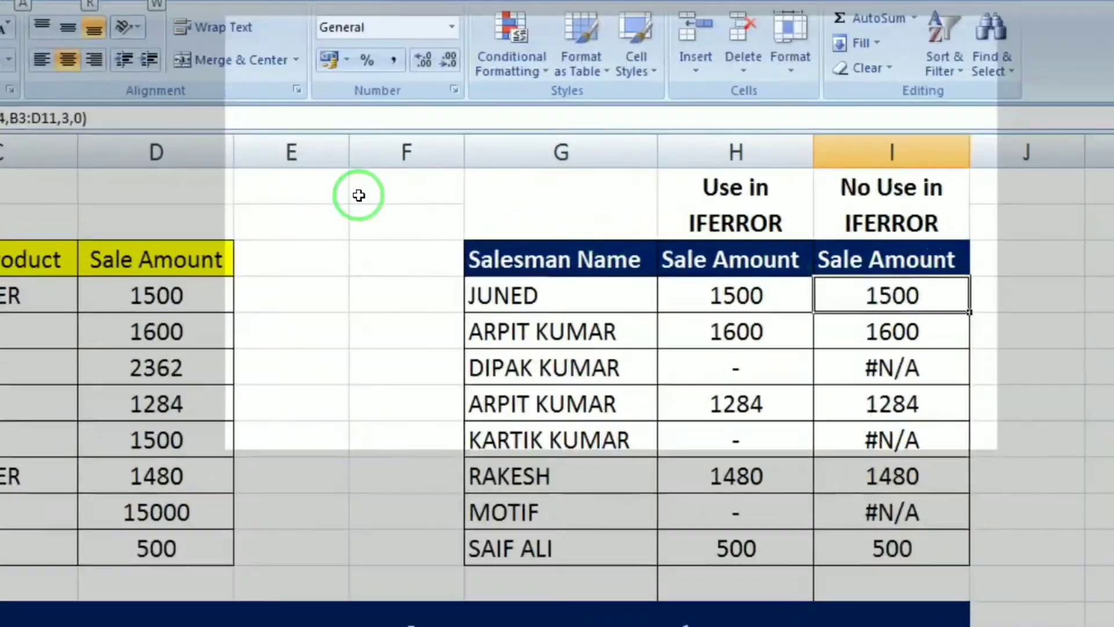
Change I4 to =IFERROR(VLOOKUP(G4,B3:D11,3,0),"-") so a missing salesman shows a dash
key("alt")
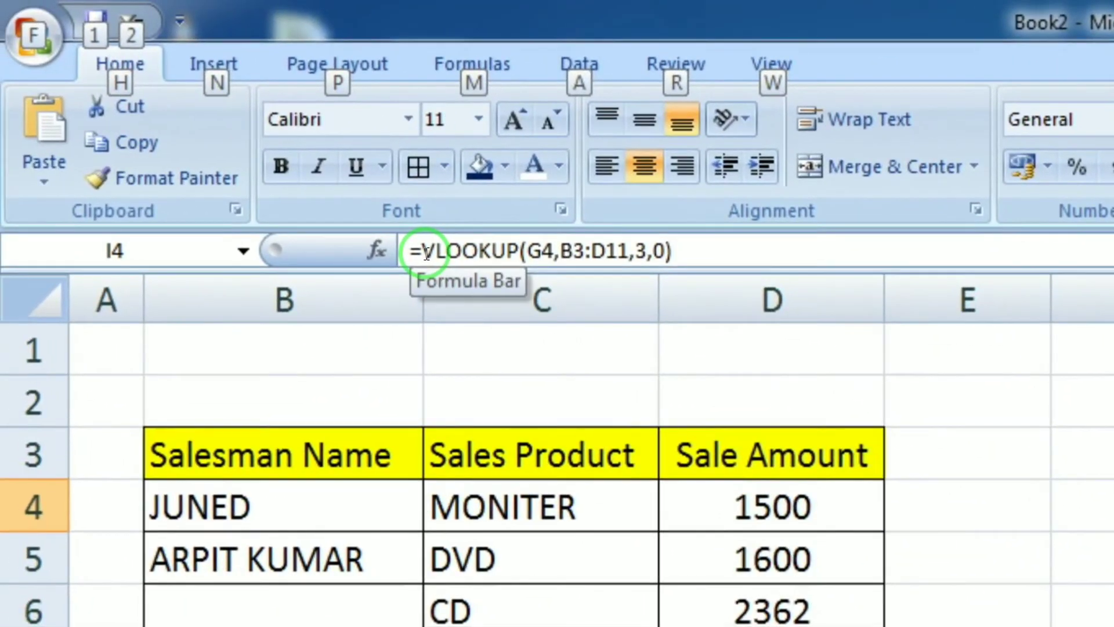
left_click(427, 254)
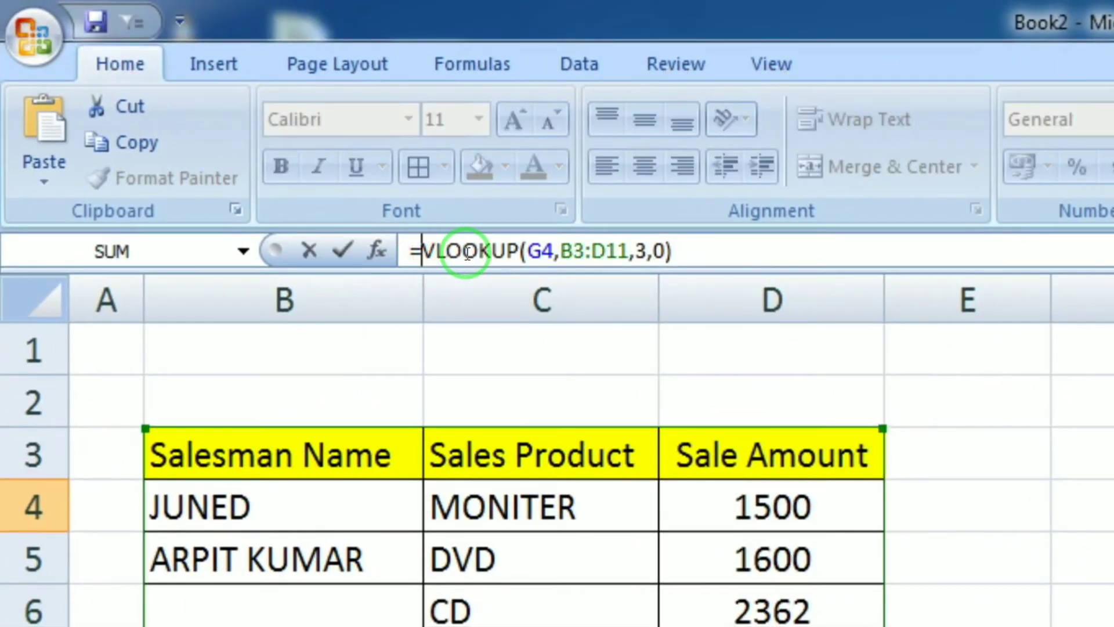
type("IF")
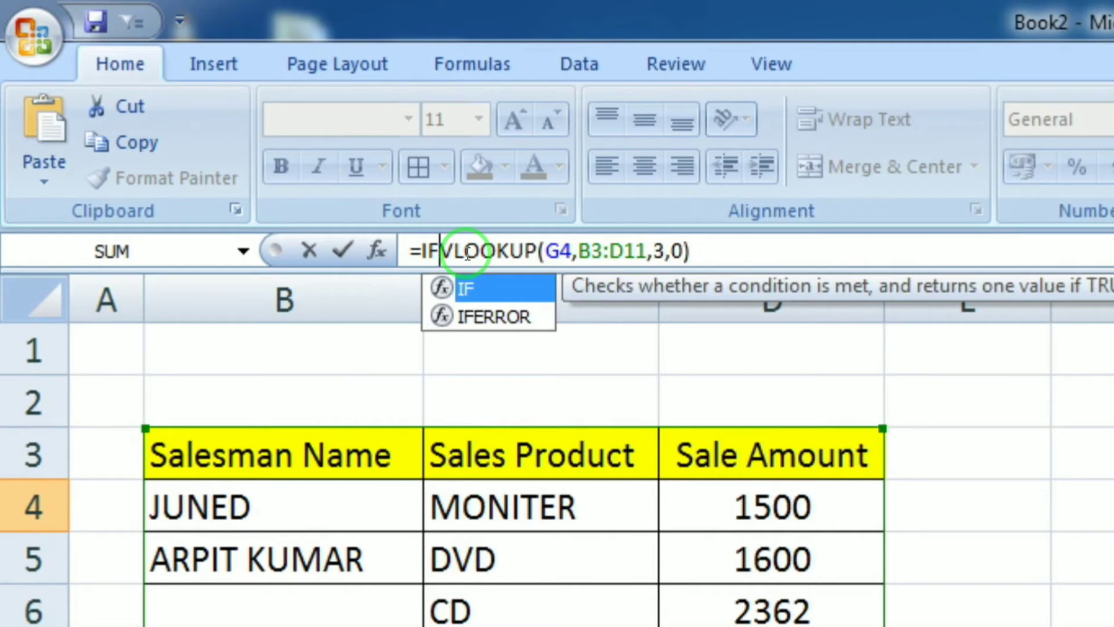
key("Down")
key("Tab")
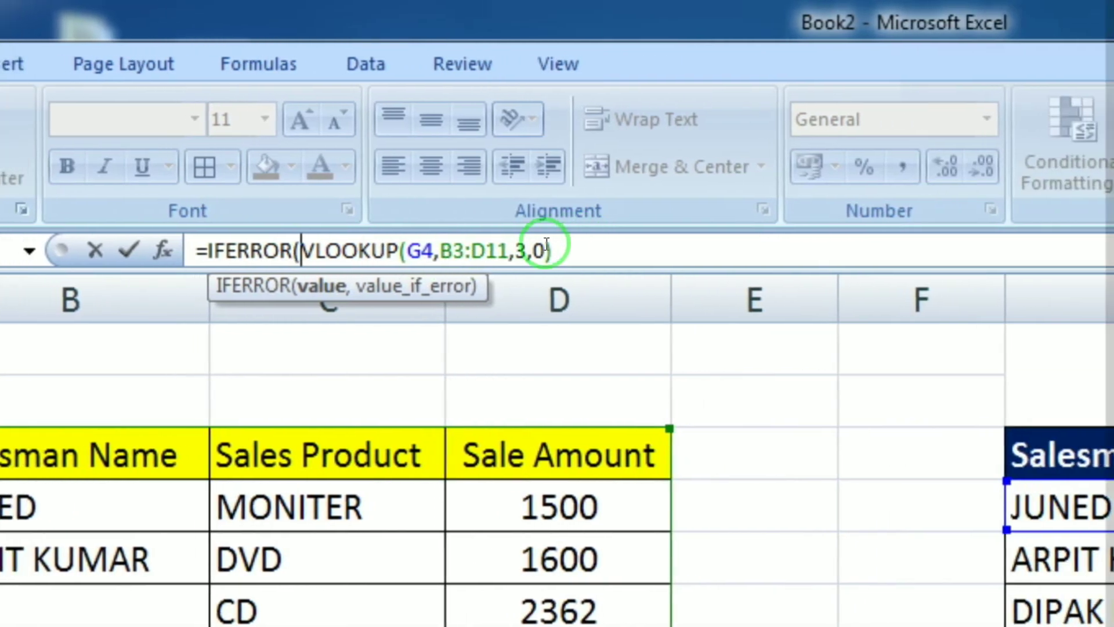
left_click(557, 250)
type(",\"-")
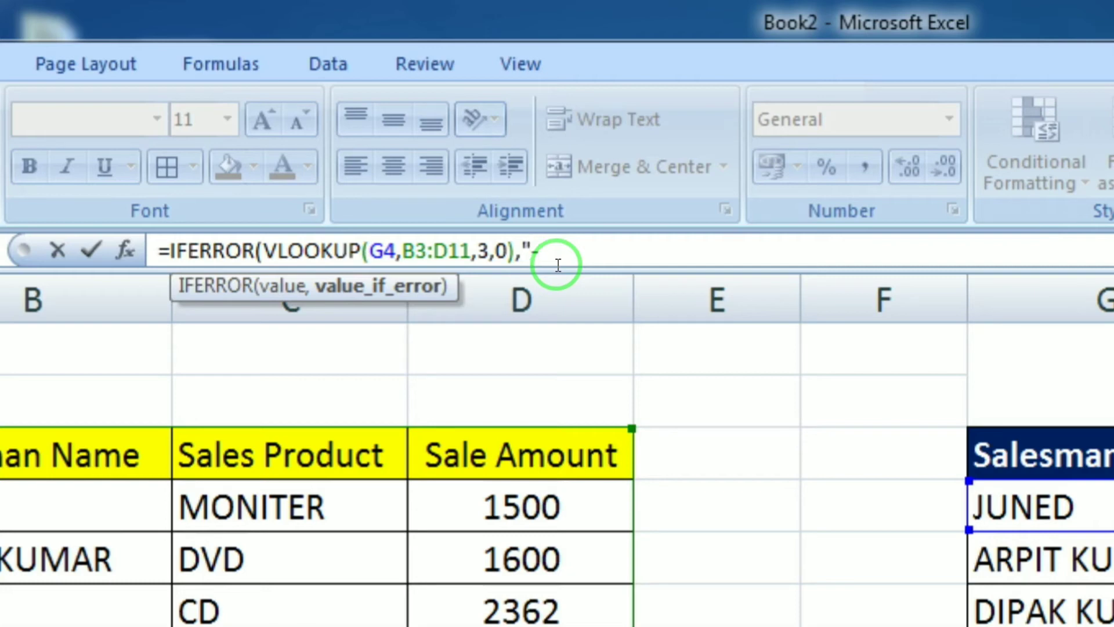
type("\"")
key("Return")
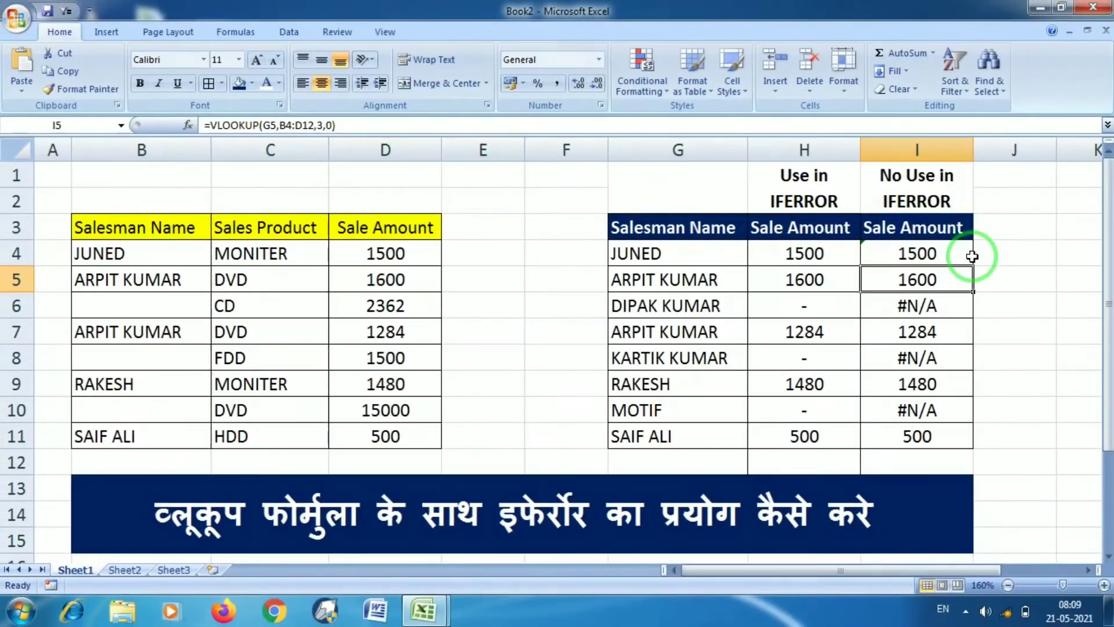
Fill I4's IFERROR formula down to I11 and ignore the formula inconsistency warning
left_click(960, 250)
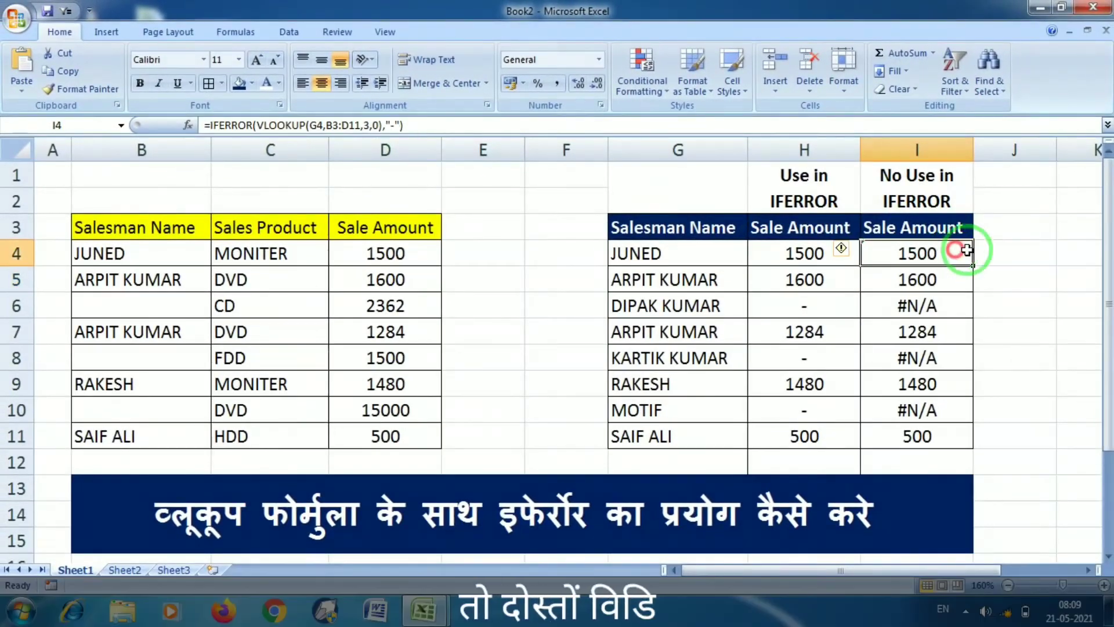
double_click(973, 265)
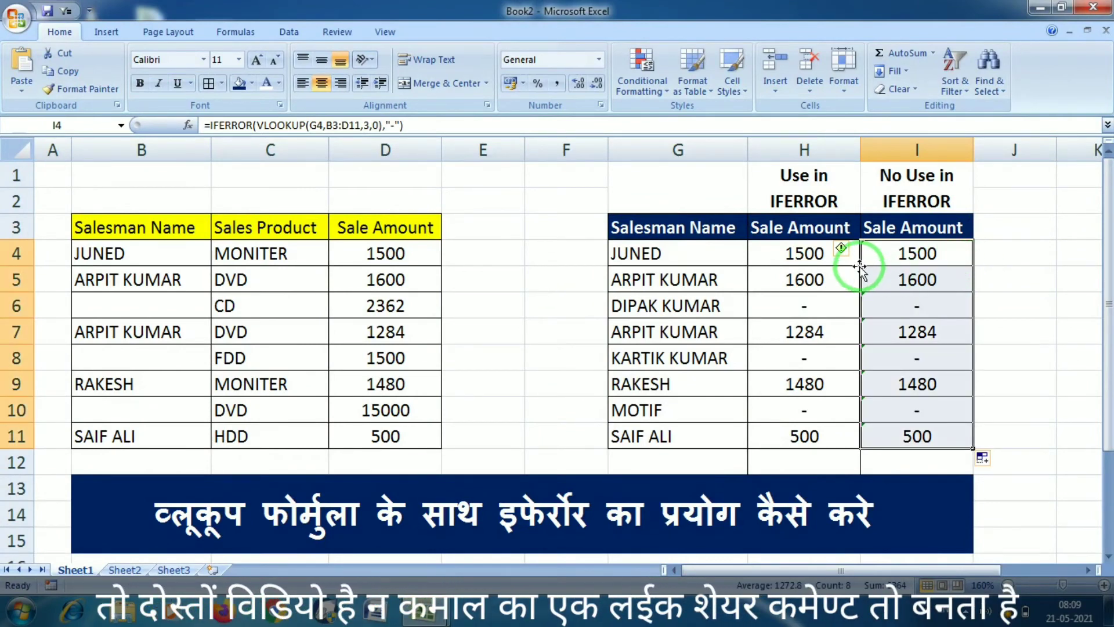
left_click(846, 250)
left_click(856, 331)
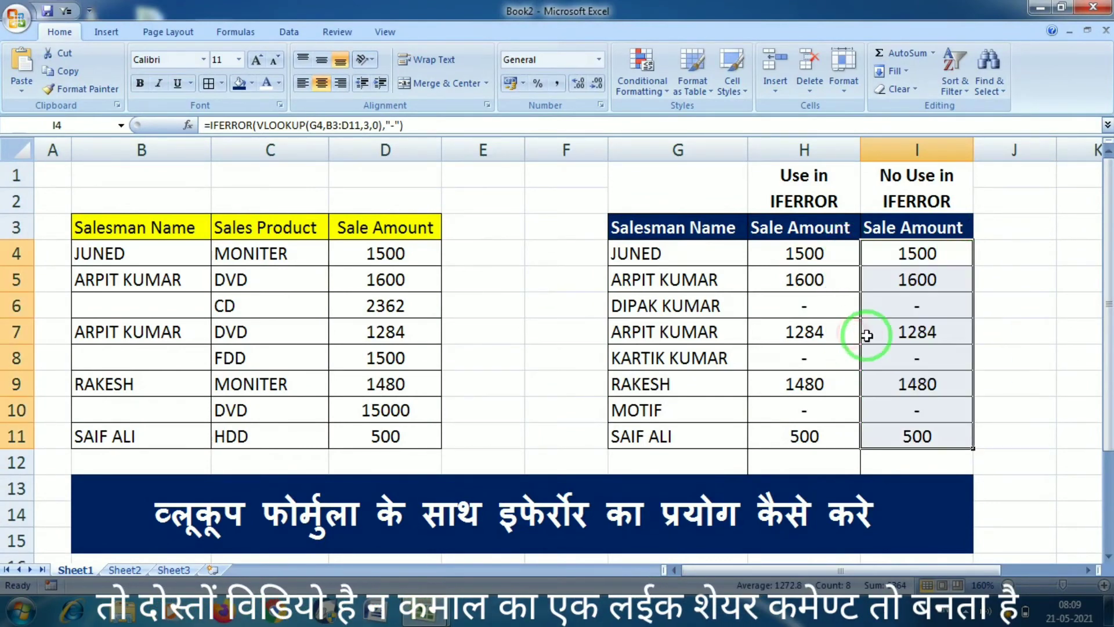
left_click(1044, 331)
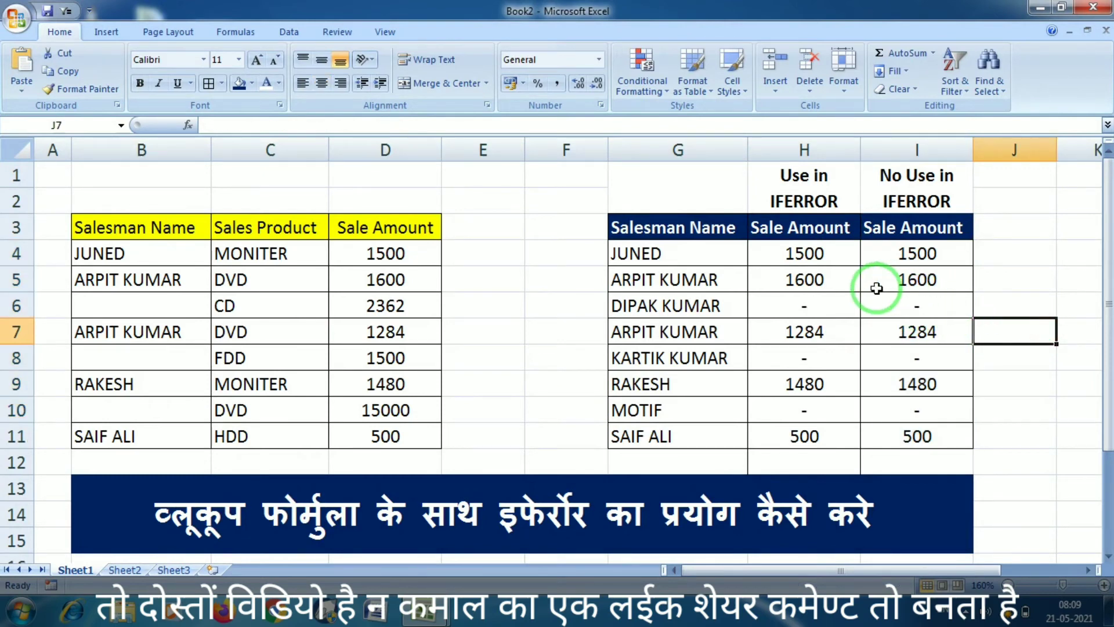
left_click(178, 279)
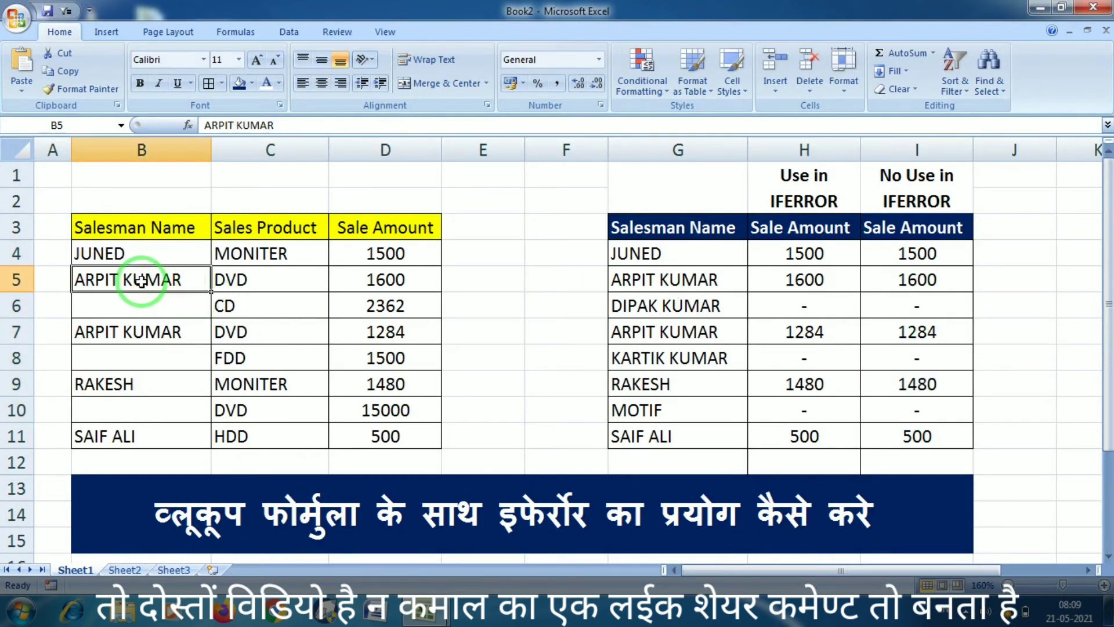
left_click(18, 281)
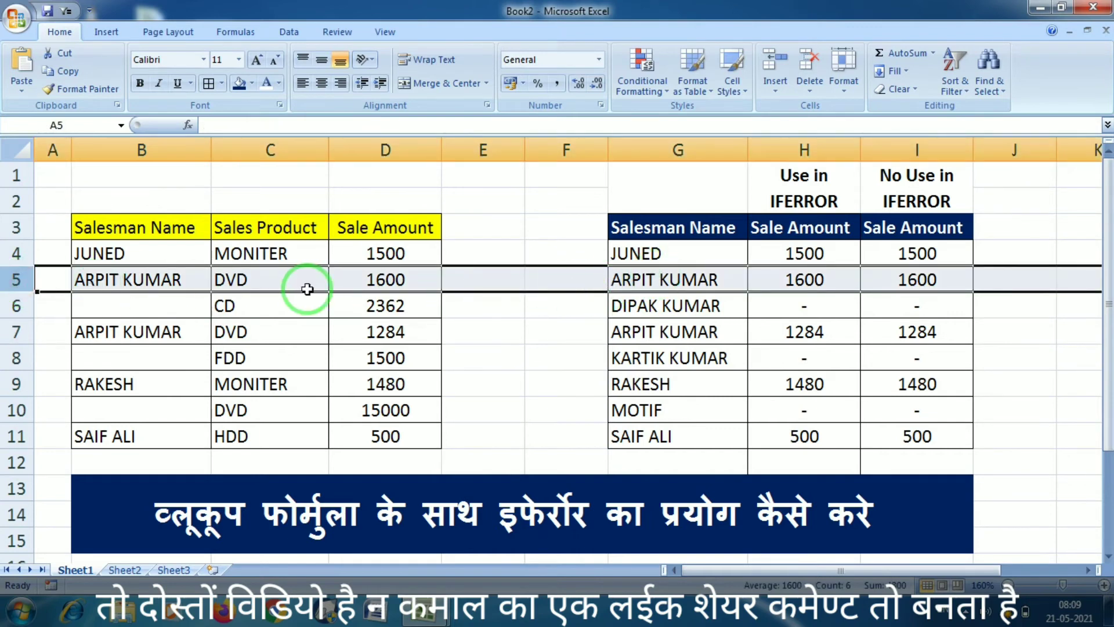
left_click(172, 279)
key("Delete")
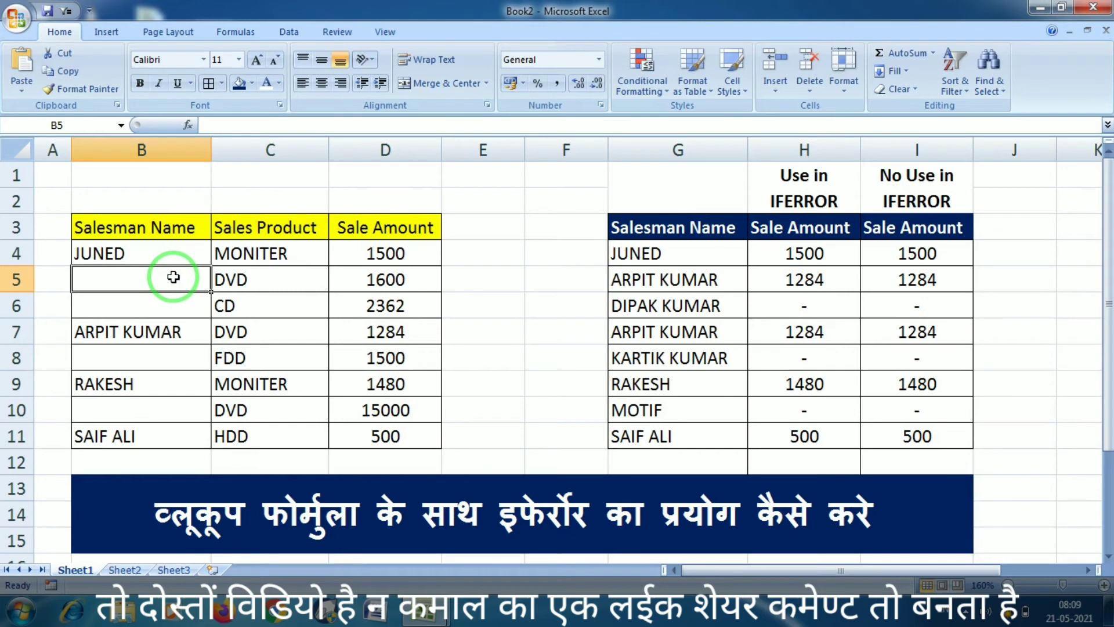
left_click_drag(531, 327, 529, 314)
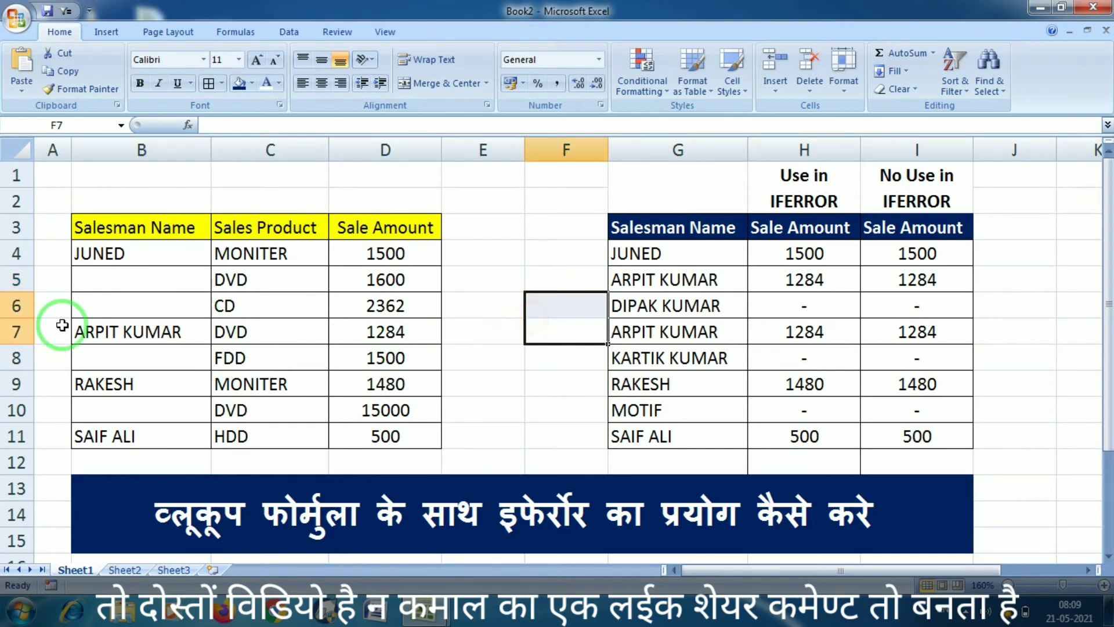
left_click(489, 288)
left_click(129, 279)
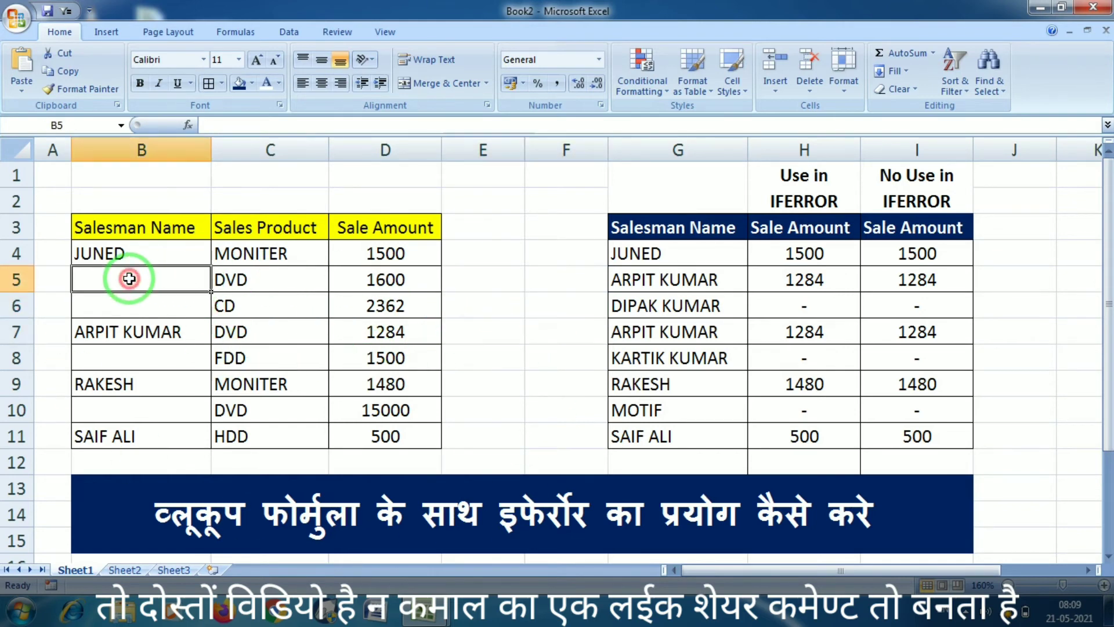
key("ctrl+v")
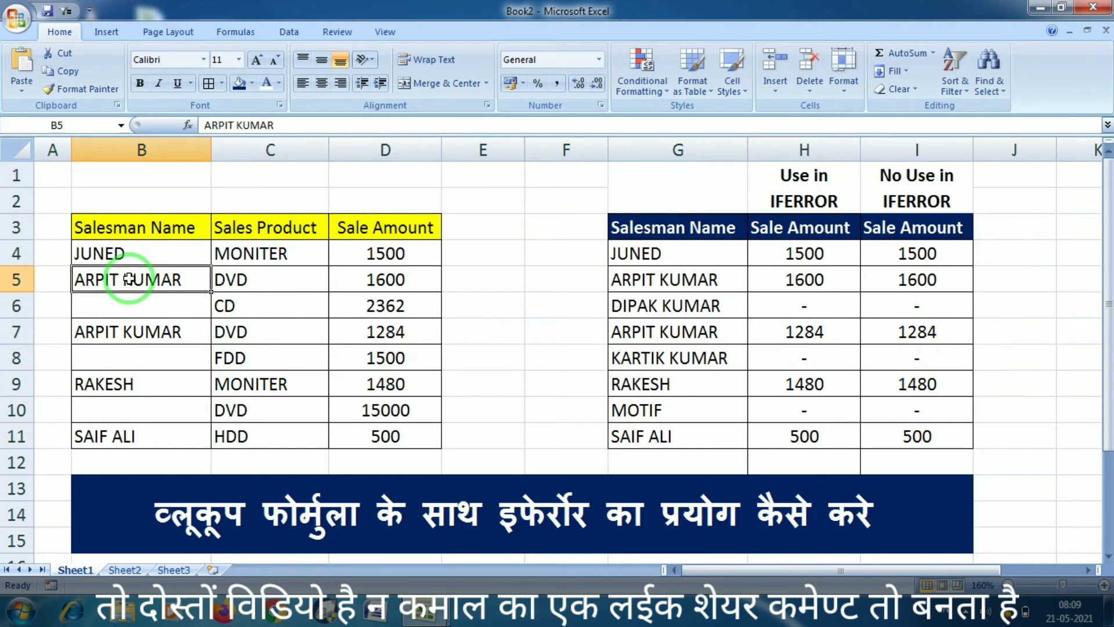
left_click(547, 314)
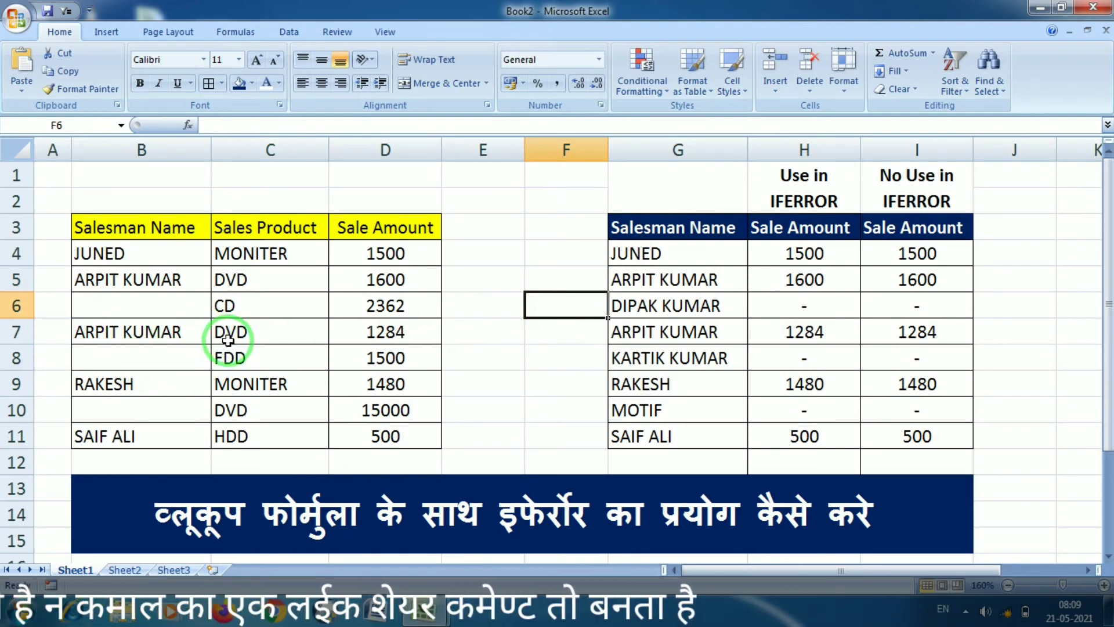
Change the salesman in B7 to RAJESH
left_click(129, 328)
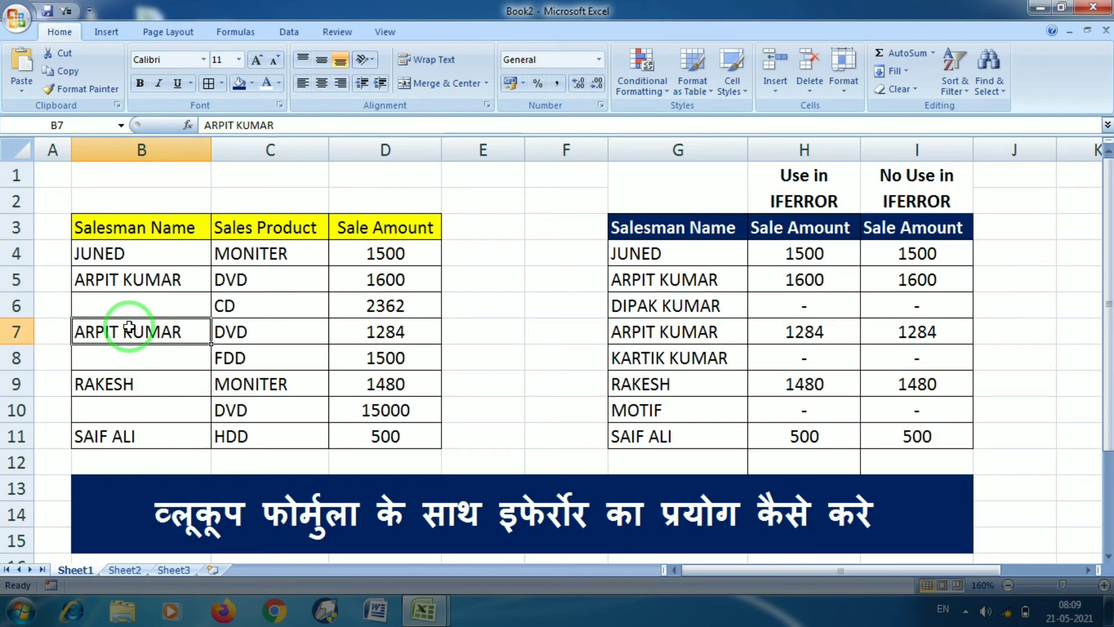
type("RAJ")
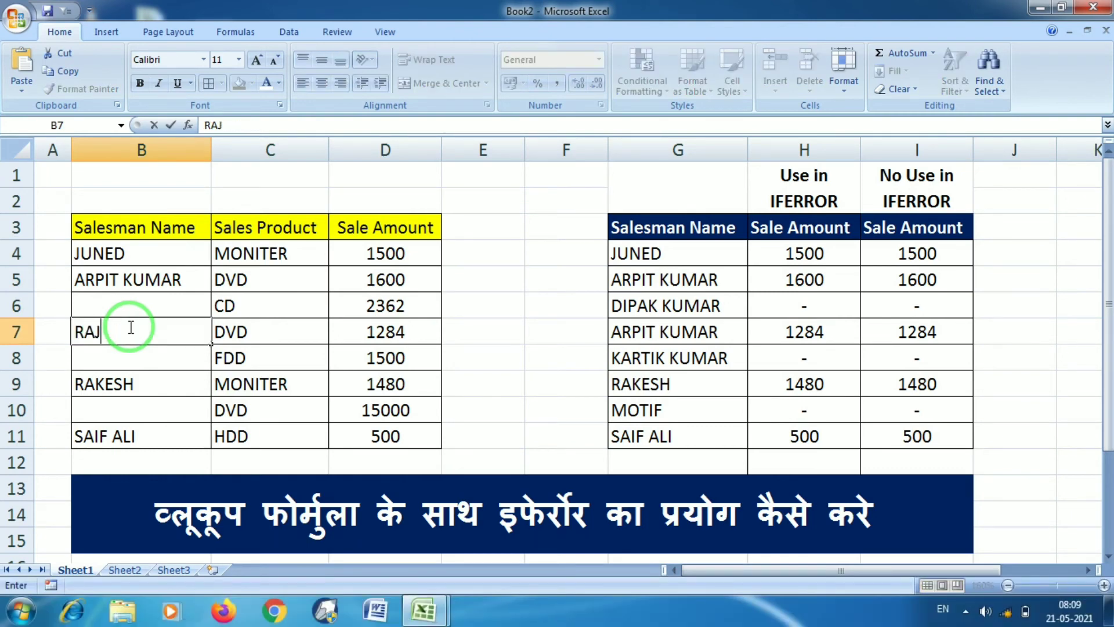
type("ESH")
key("Return")
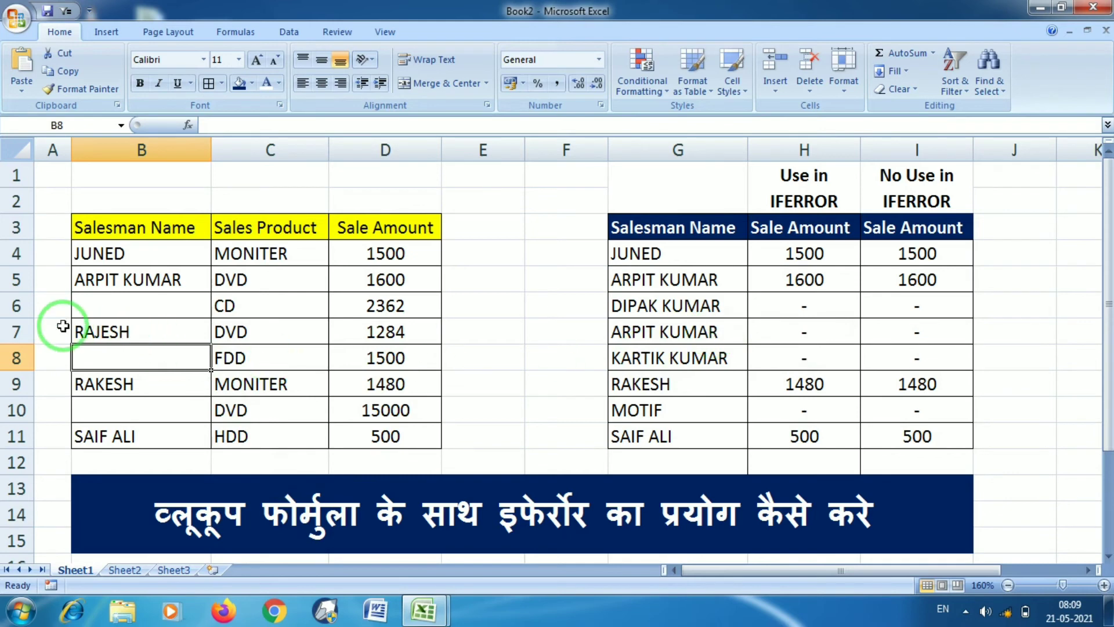
left_click(19, 331)
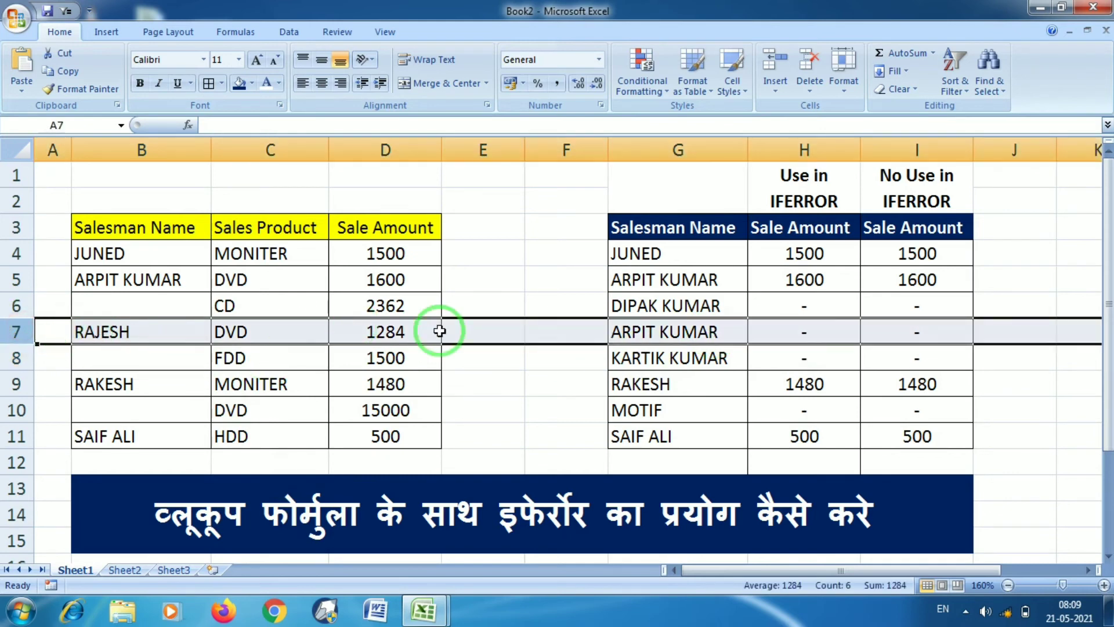
left_click(662, 336)
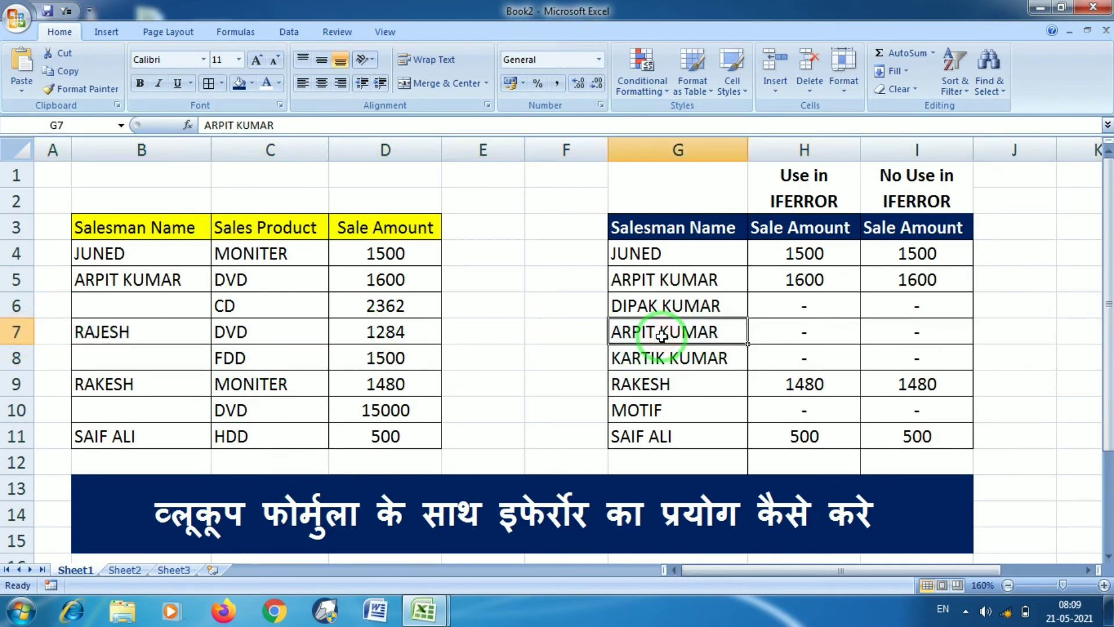
type("RAJESH")
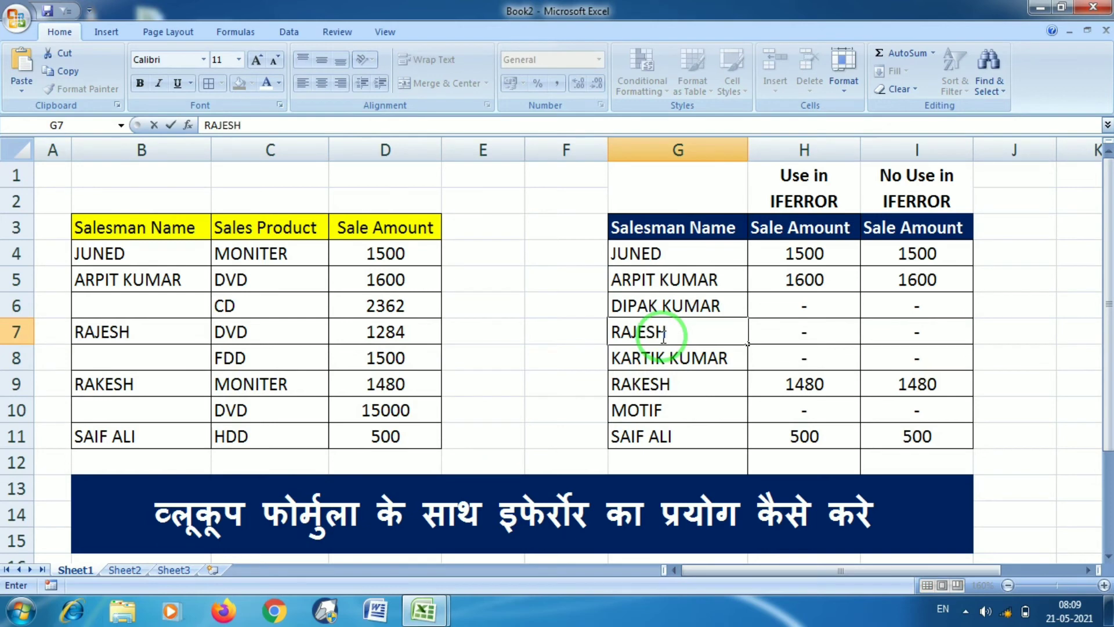
key("Return")
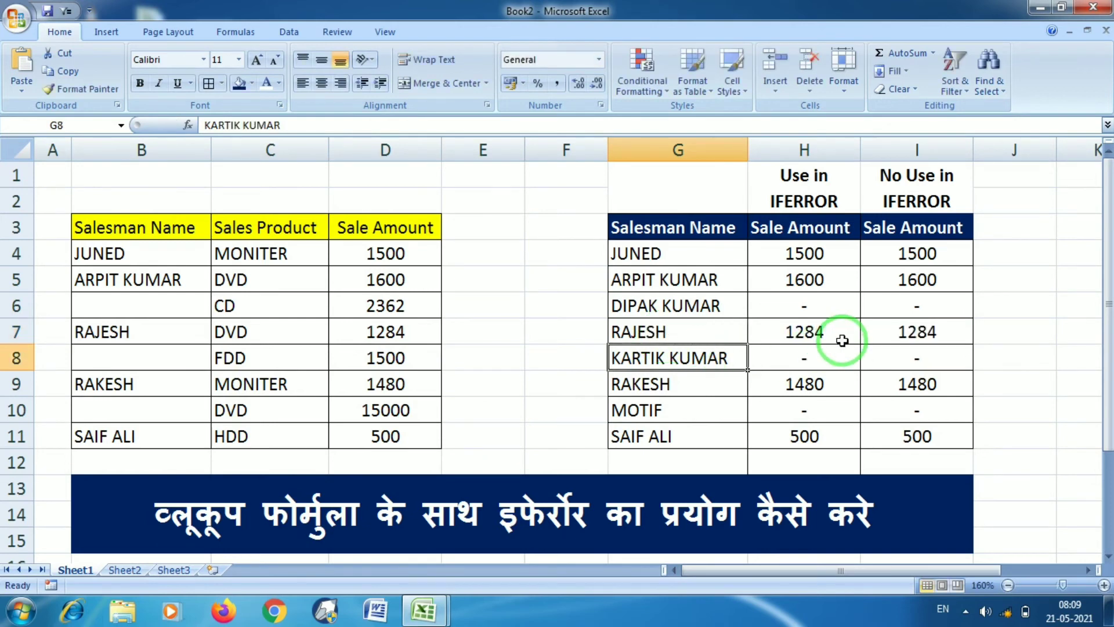
left_click(135, 281)
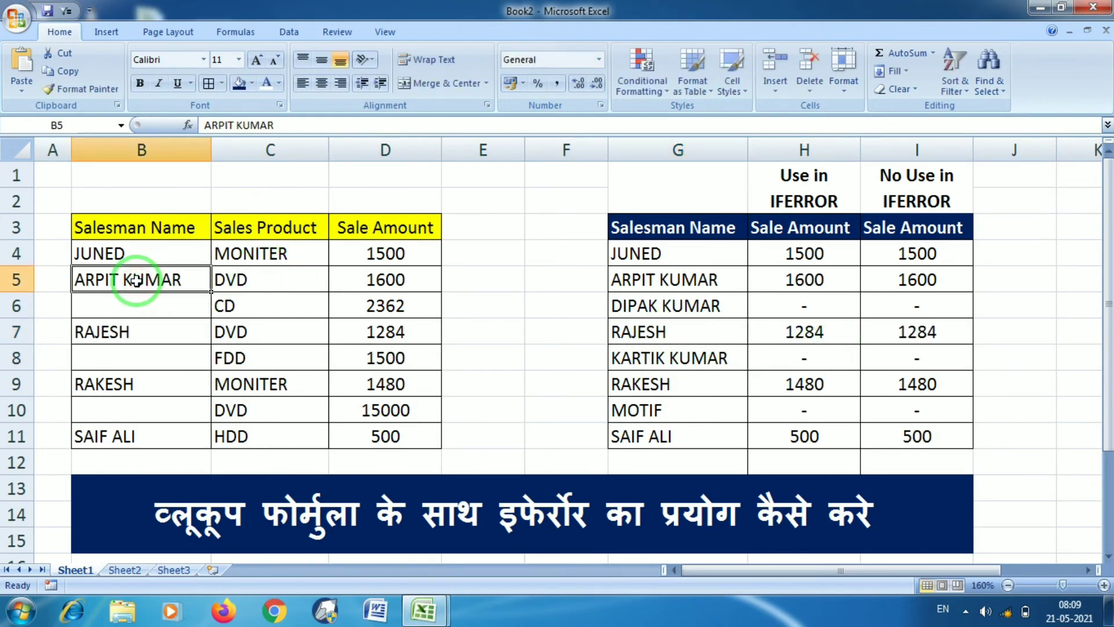
key("Delete")
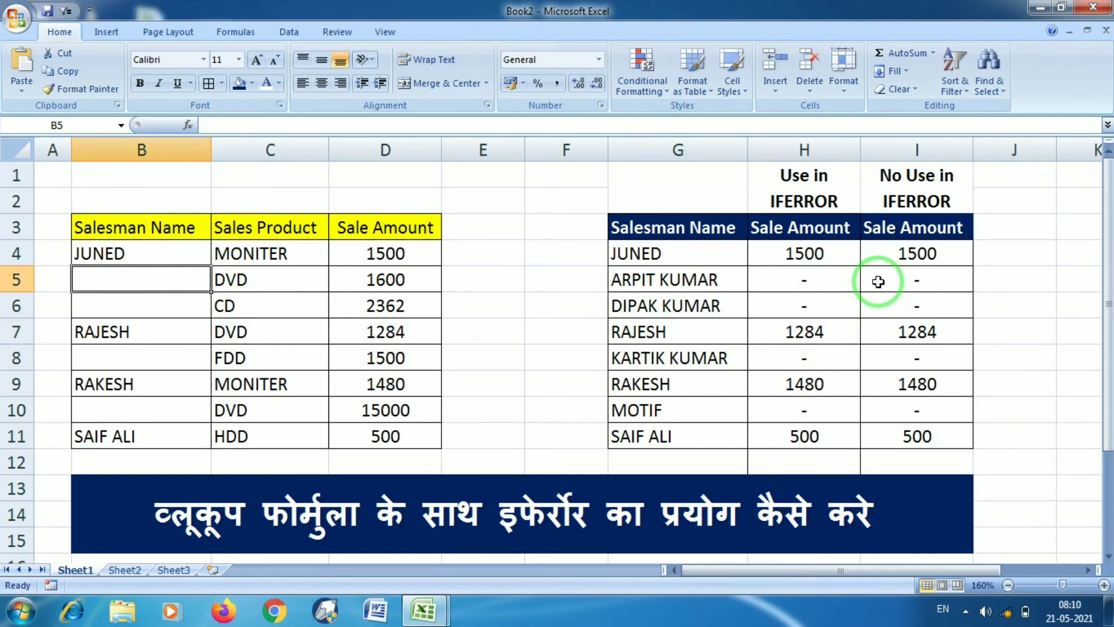
left_click(1027, 304)
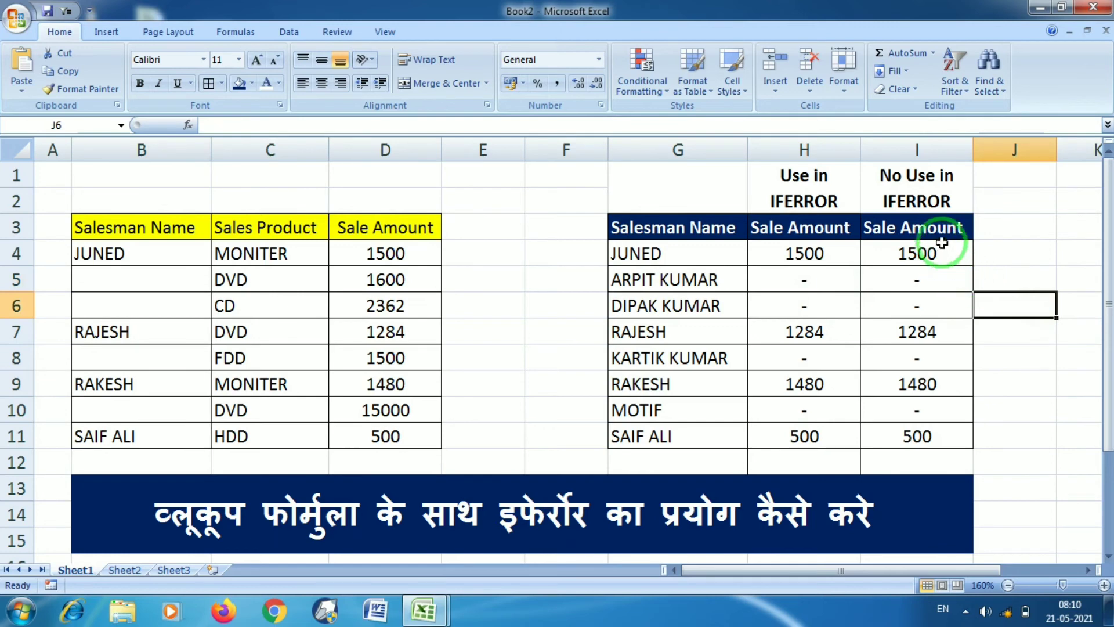
Change the IFERROR fallback in I4's formula from "-" to "No Amount"
left_click_drag(945, 253, 927, 436)
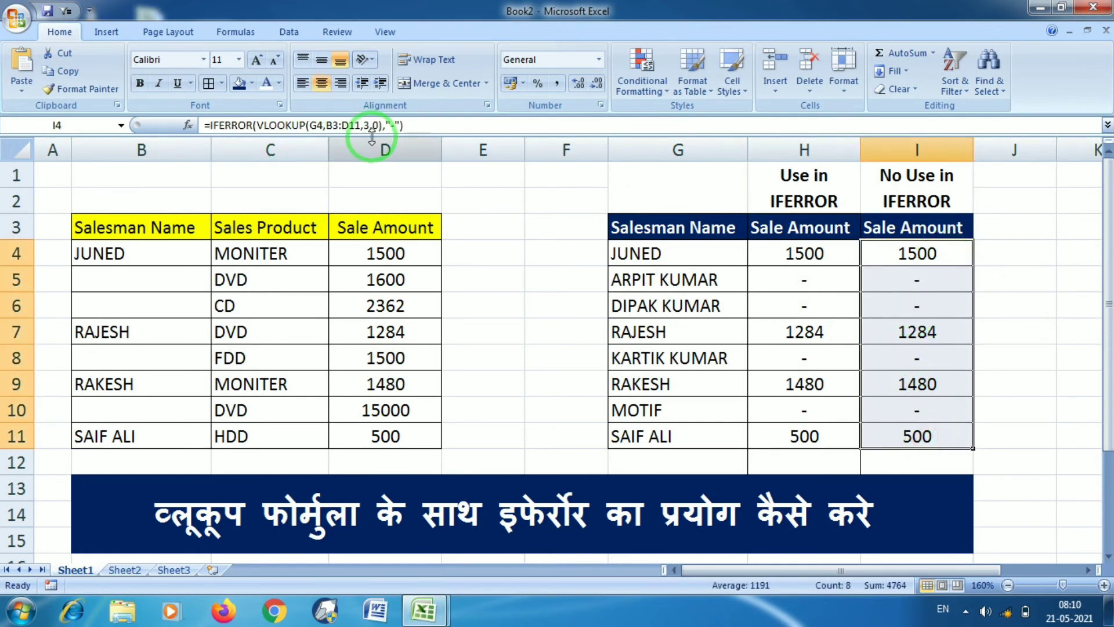
left_click(395, 125)
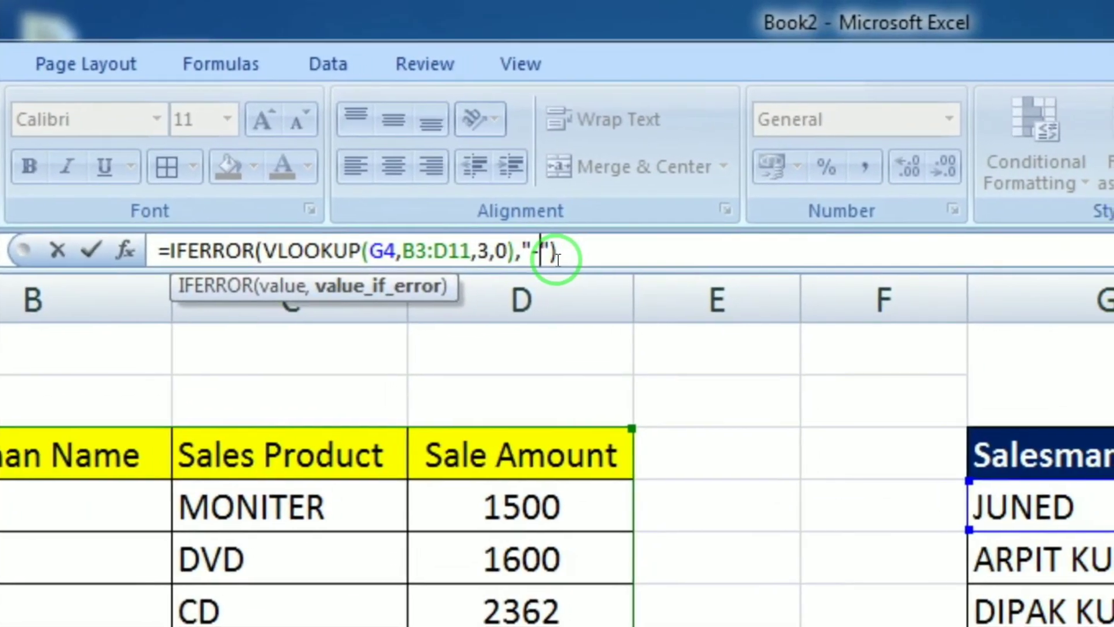
key("BackSpace")
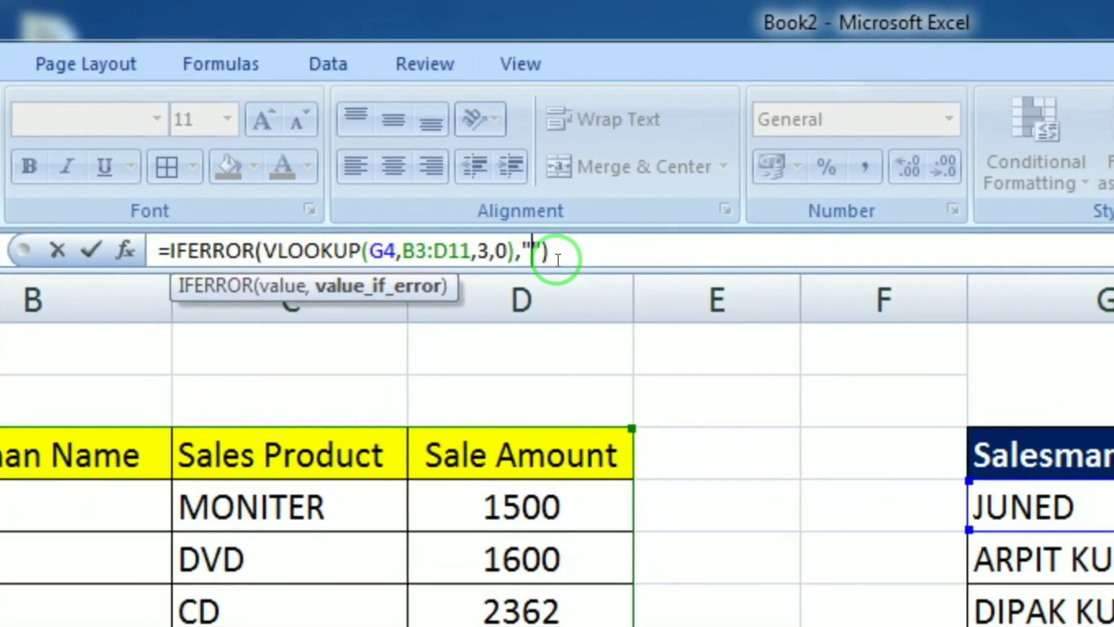
type("nO")
key("BackSpace")
key("BackSpace")
type("N")
type("o")
type(" aM")
key("BackSpace")
key("BackSpace")
type("Am")
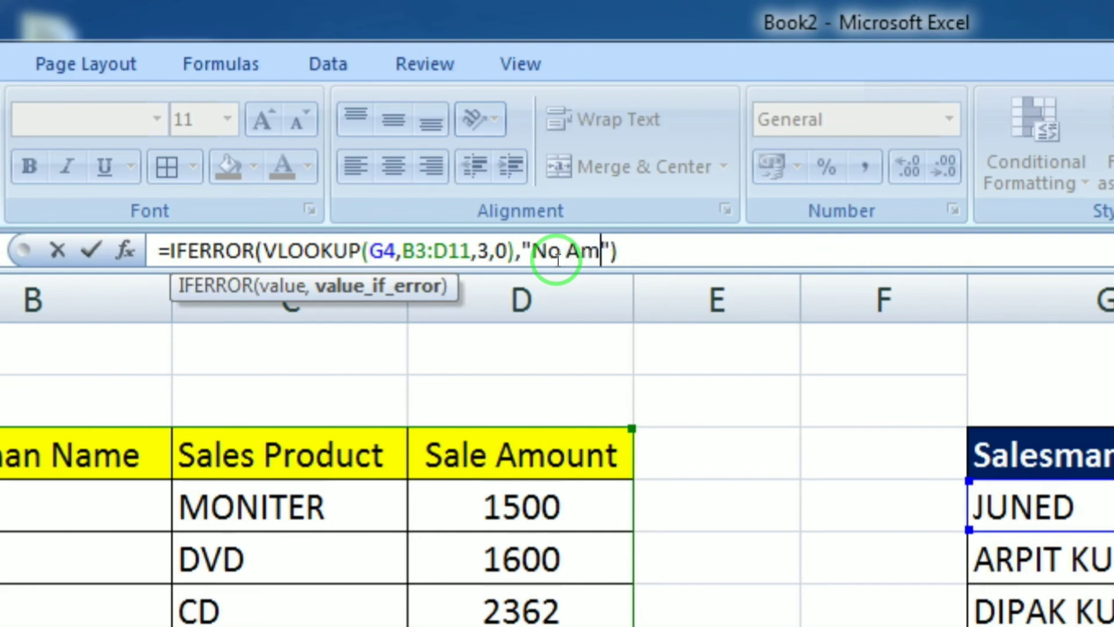
type("ount")
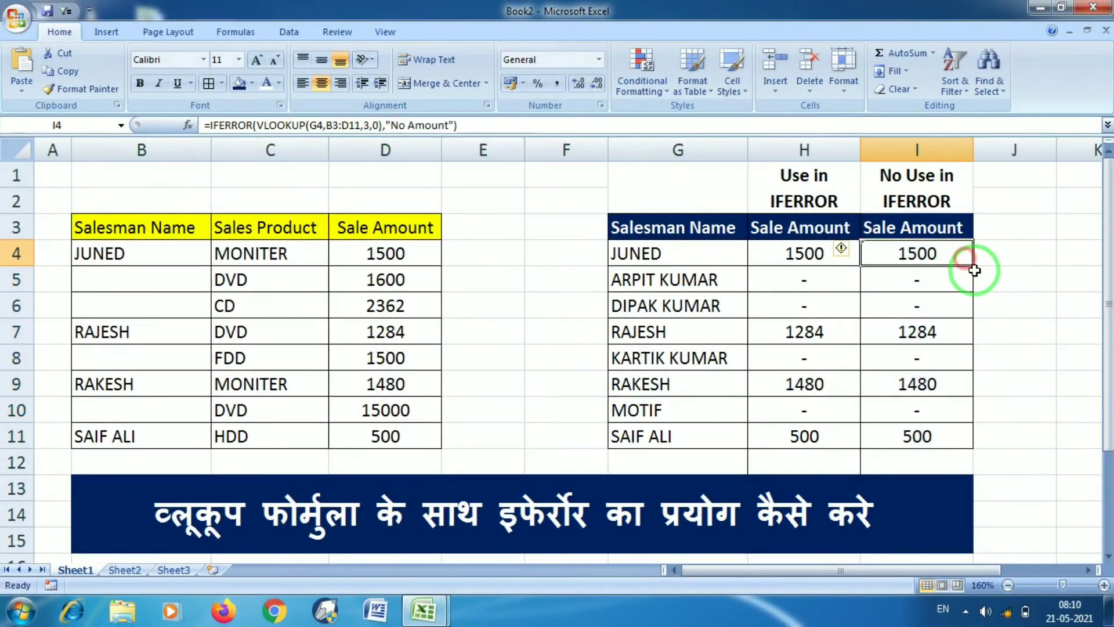
Fill the No Amount formula down column I to I11 and ignore the formula error warning
double_click(972, 265)
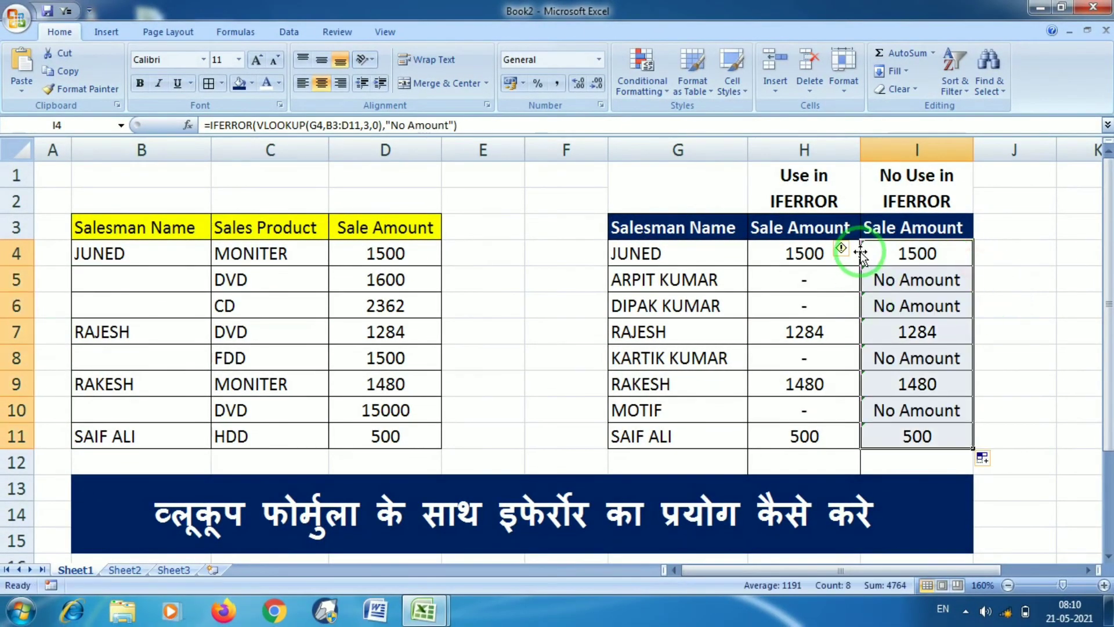
left_click(842, 254)
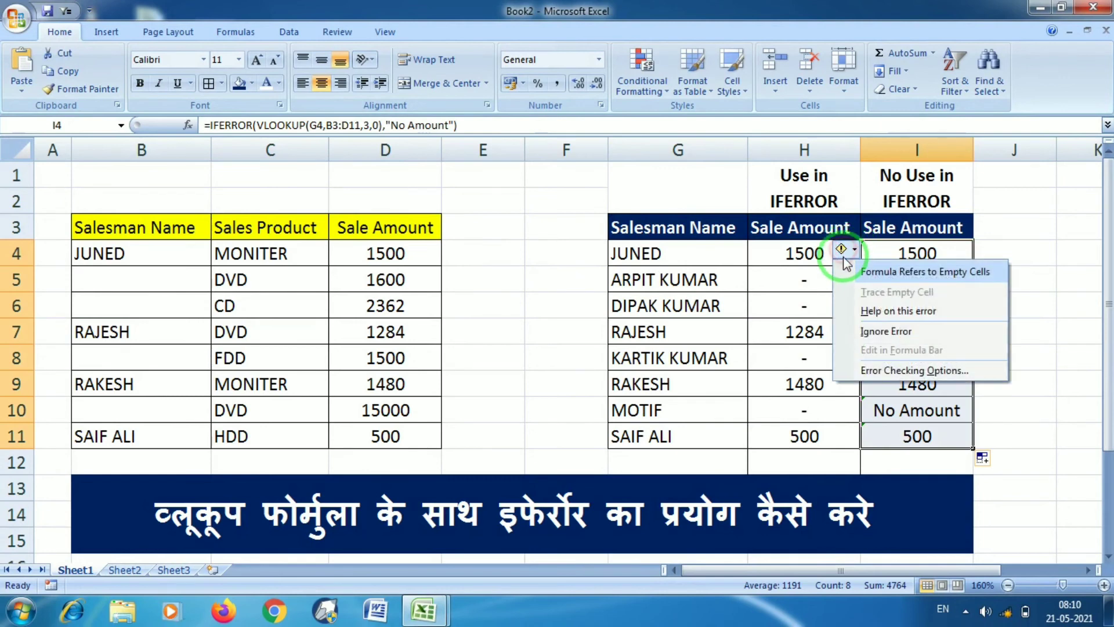
left_click(861, 330)
left_click(1087, 328)
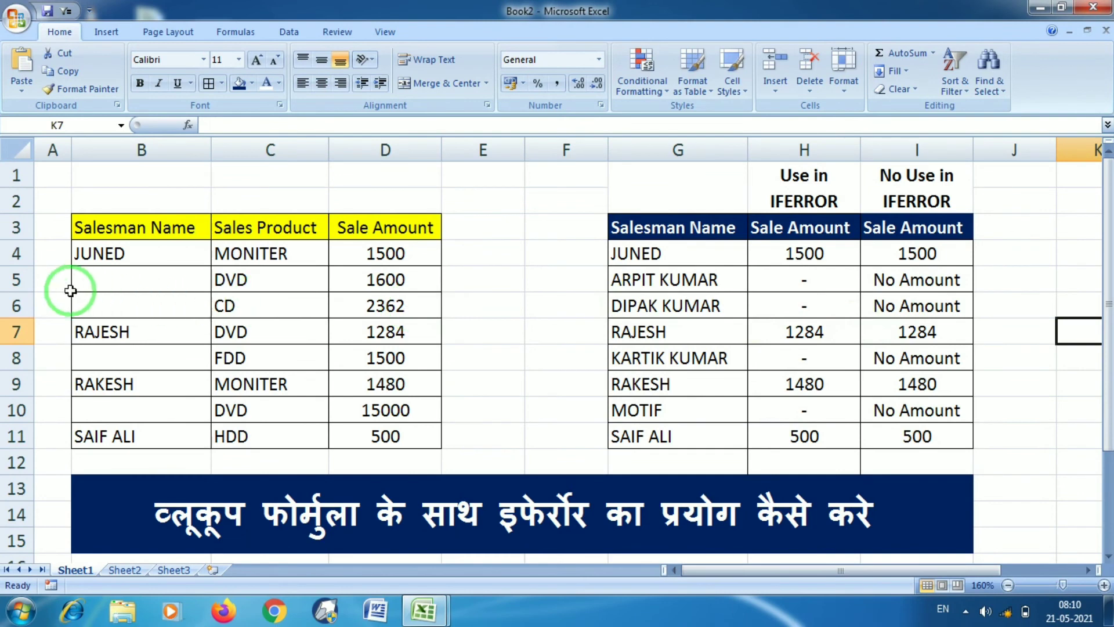
Replace the "No Amount" fallback in I4's IFERROR formula with a blank space
left_click(12, 283)
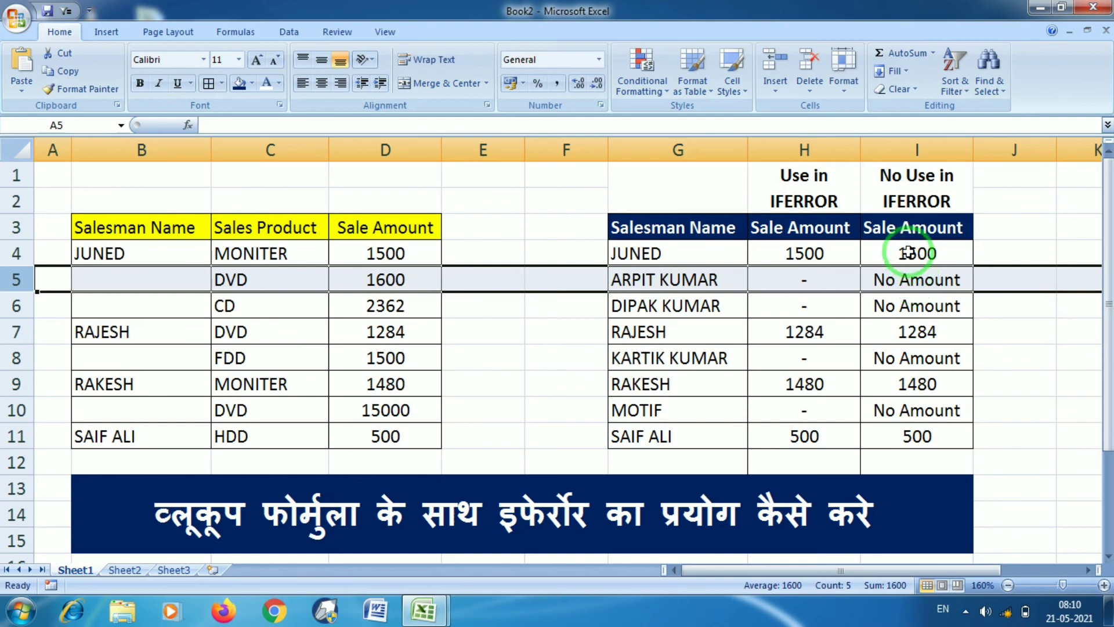
left_click_drag(914, 254, 899, 439)
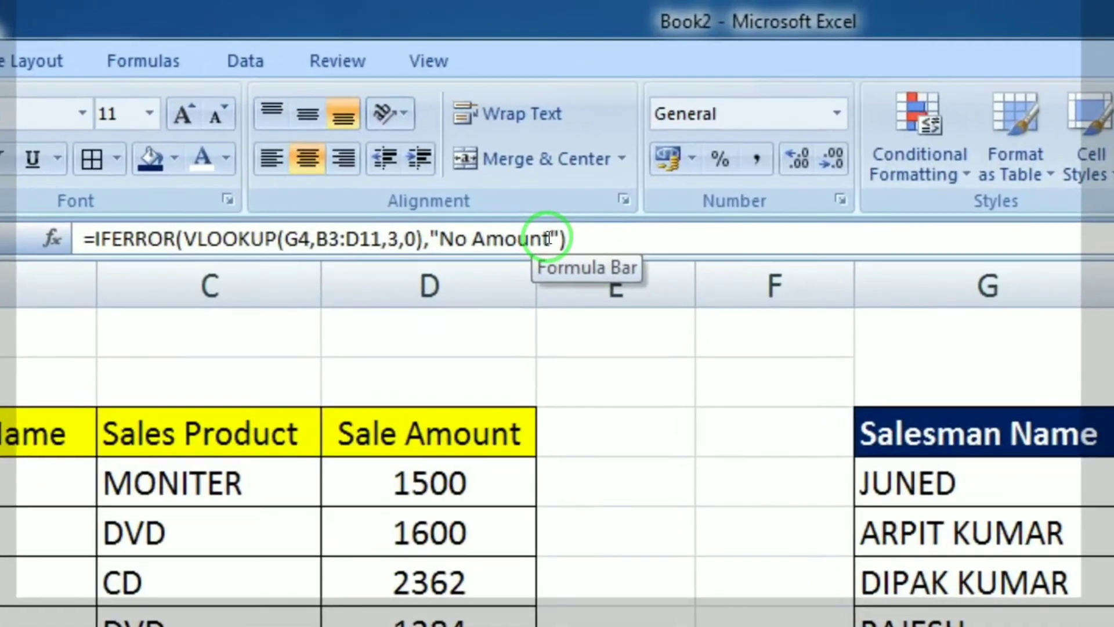
left_click(449, 124)
key("BackSpace")
key("BackSpace")
key("BackSpace")
key("BackSpace")
key("BackSpace")
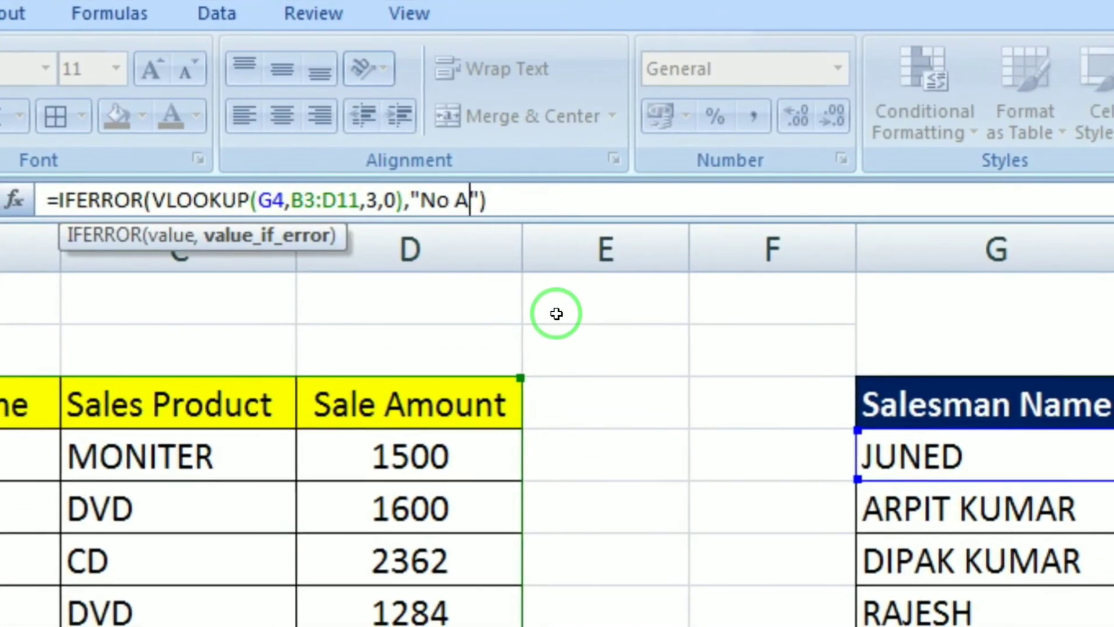
key("BackSpace")
key("BackSpace")
key("BackSpace")
key("BackSpace")
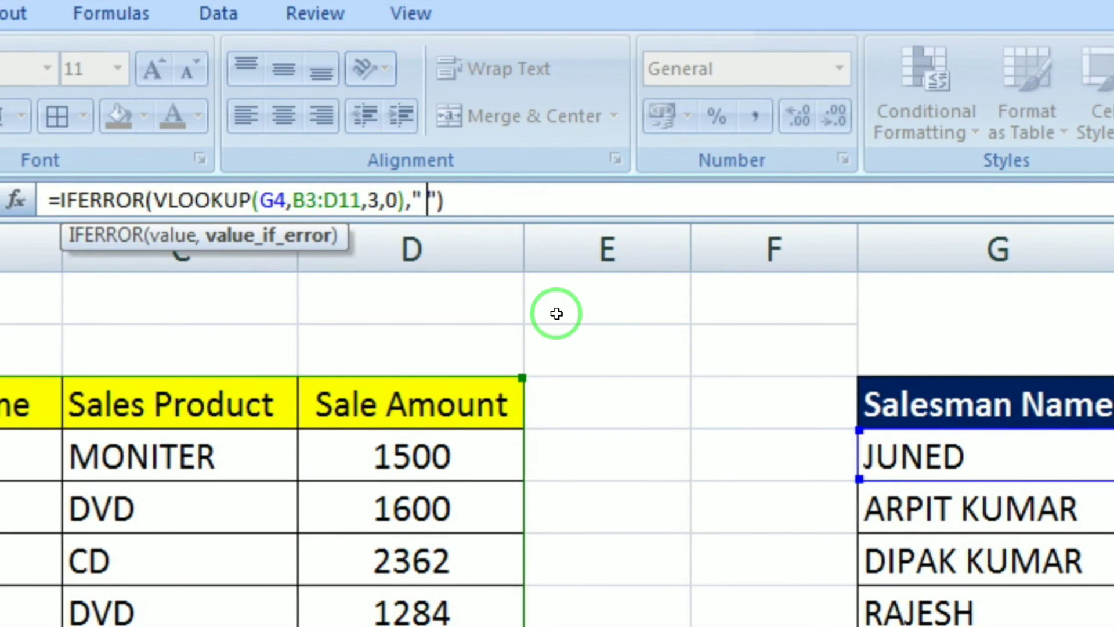
key("Return")
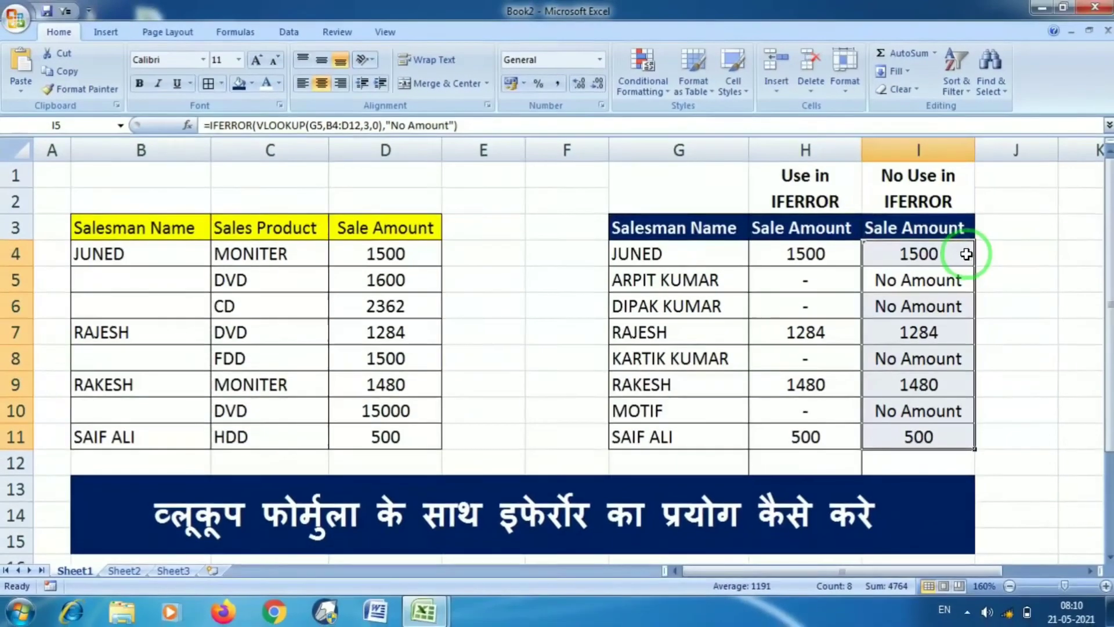
Fill the blank-fallback formula down column I and ignore the formula error warning
left_click(966, 254)
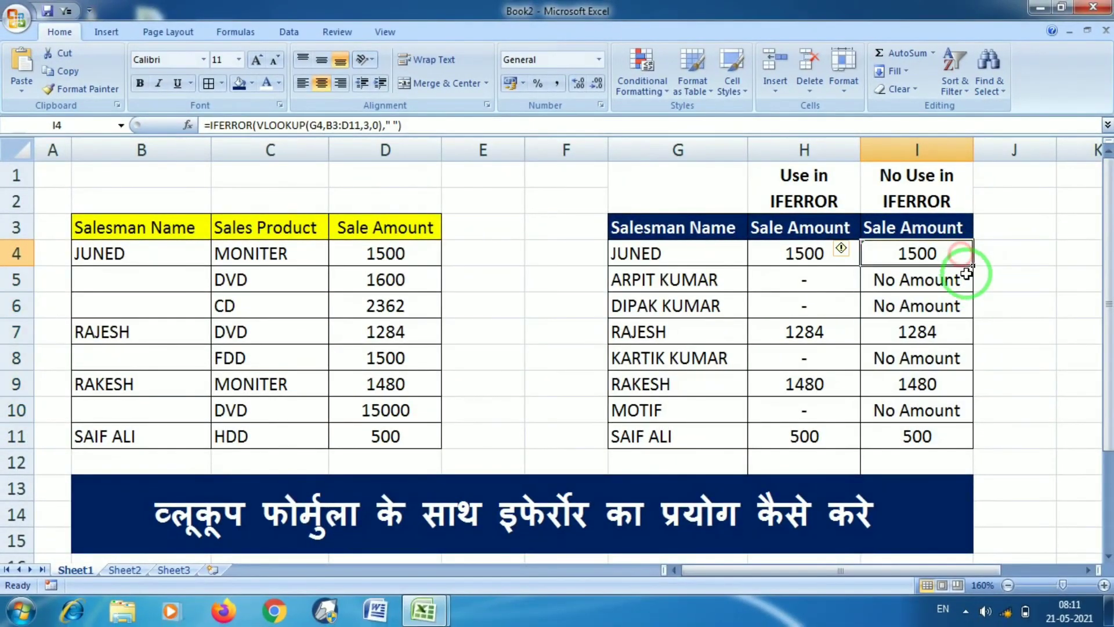
double_click(974, 266)
left_click(841, 250)
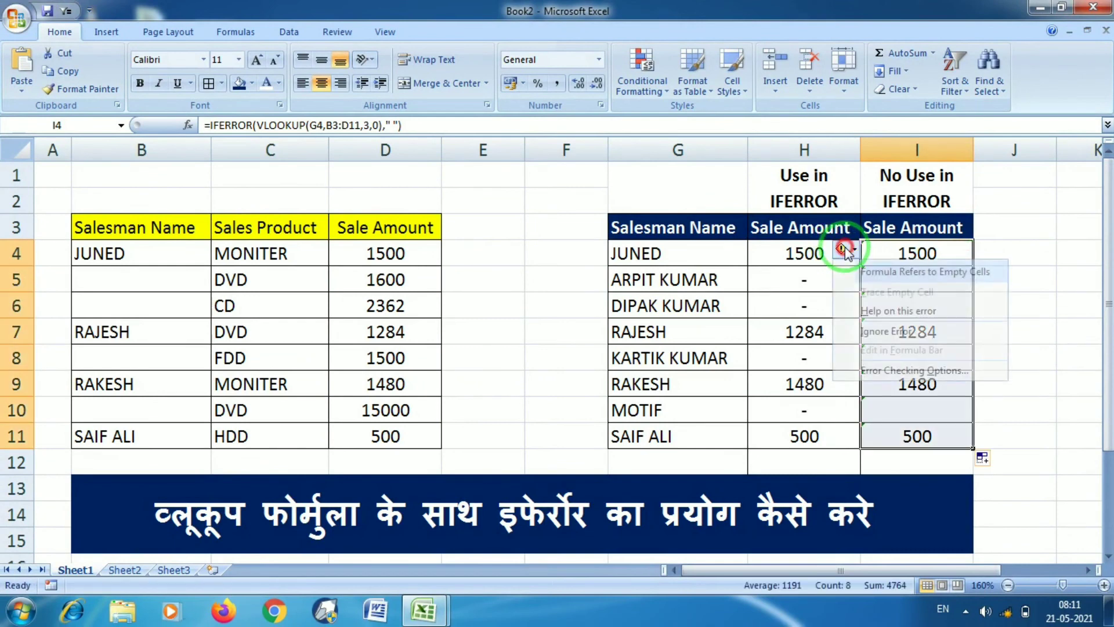
left_click(860, 327)
left_click(1021, 339)
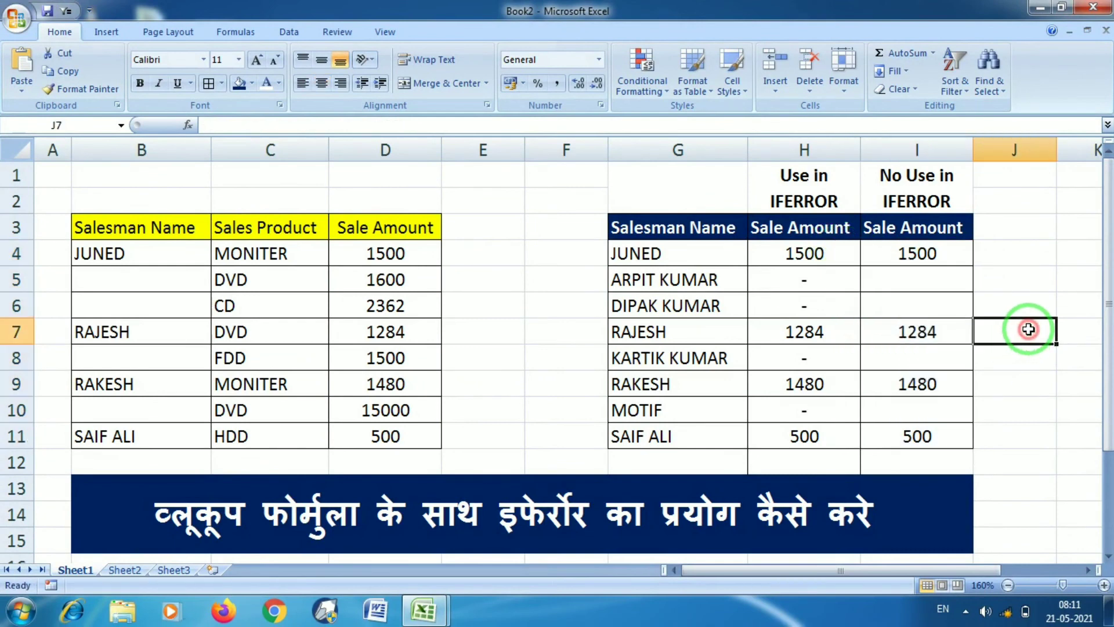
left_click(87, 279)
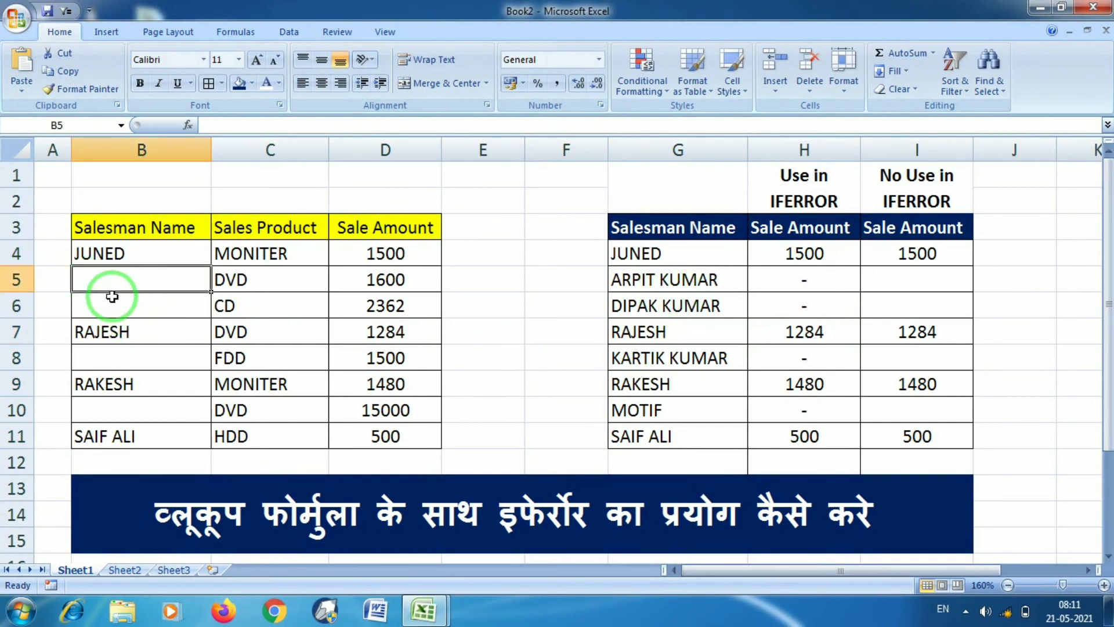
type("arpit k")
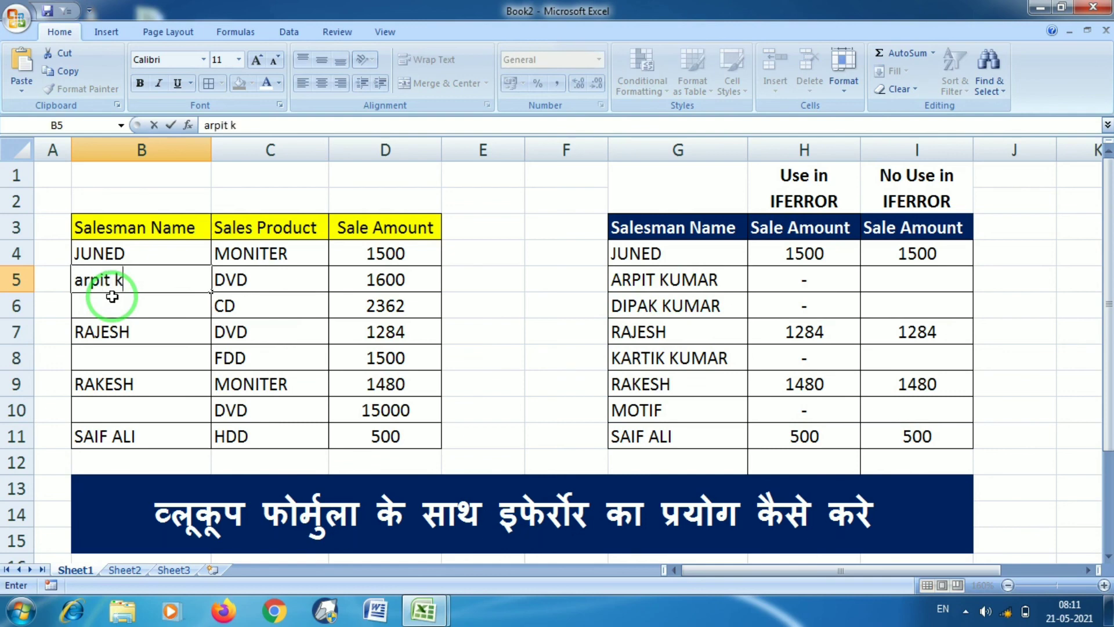
type("umar")
key("Return")
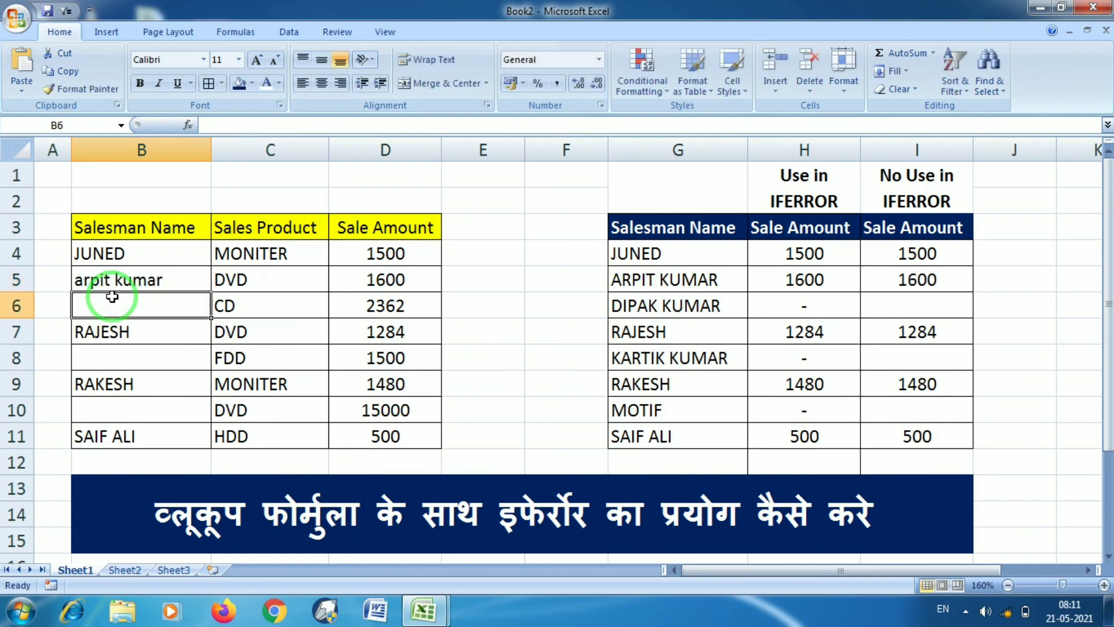
key("Up")
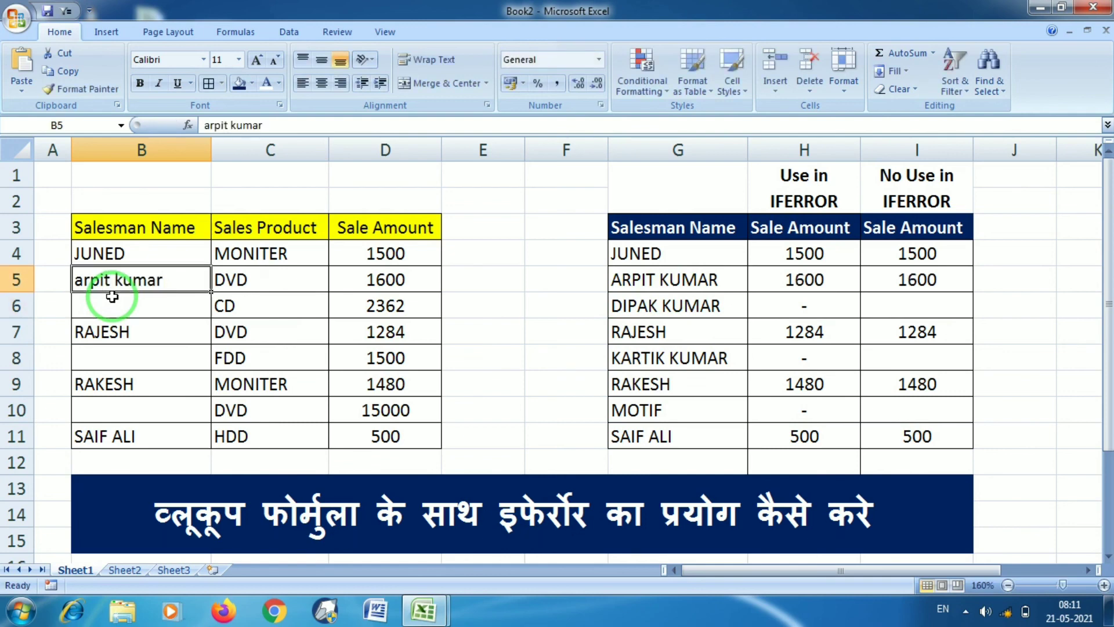
key("Delete")
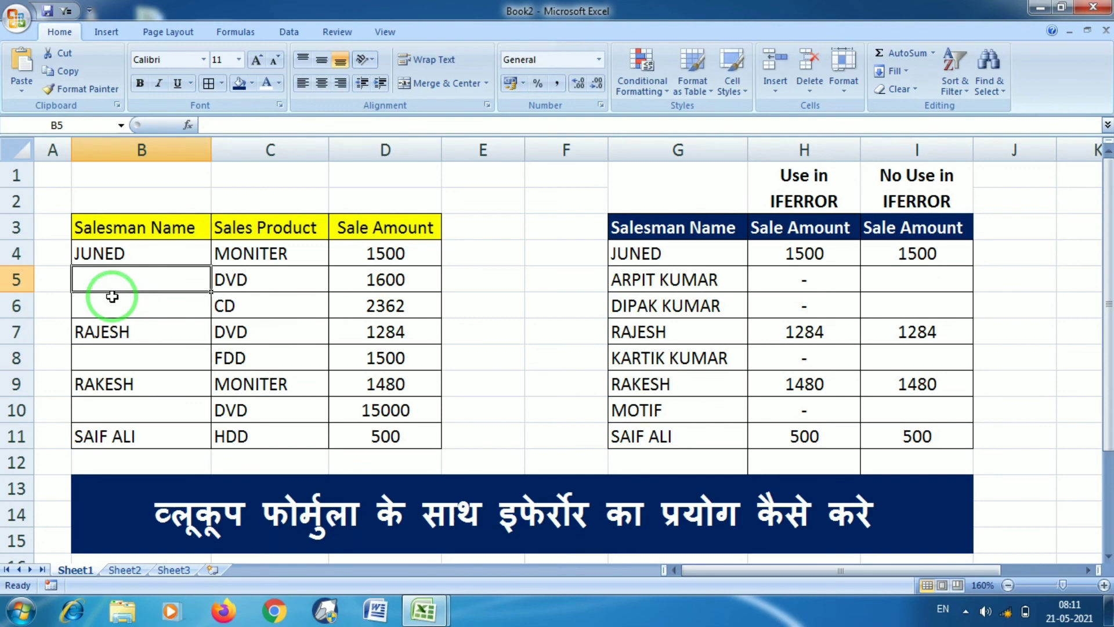